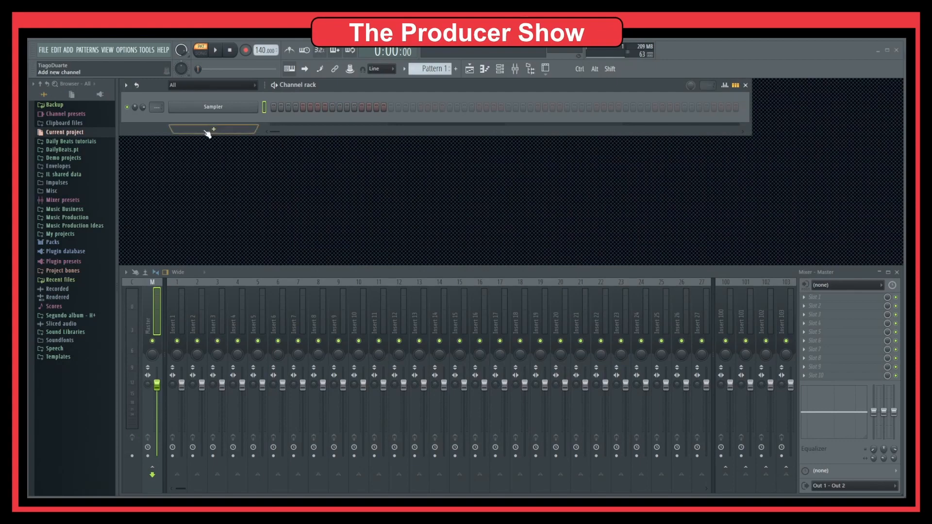
# Step: Add a FLEX instrument channel and load the Yamaha C7 preset from the Essential Pianos pack
pyautogui.click(213, 129)
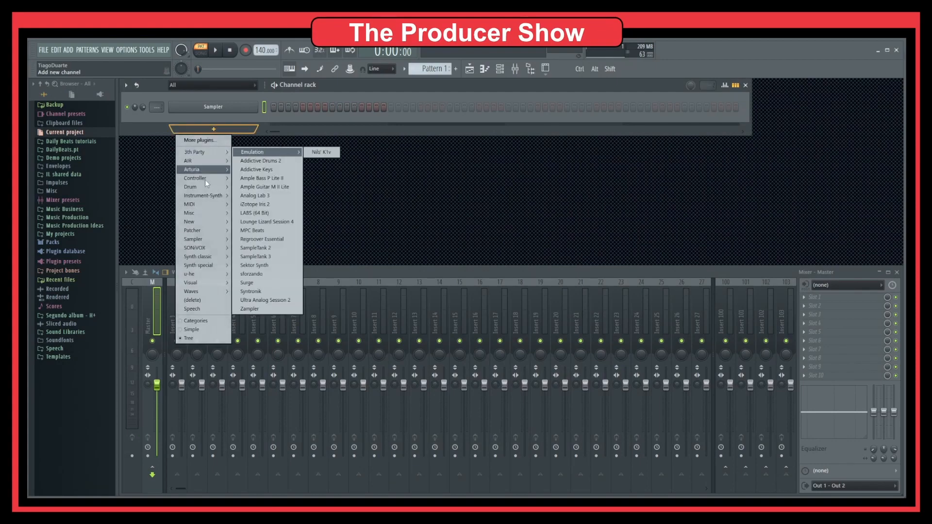
pyautogui.moveTo(204, 223)
pyautogui.click(264, 223)
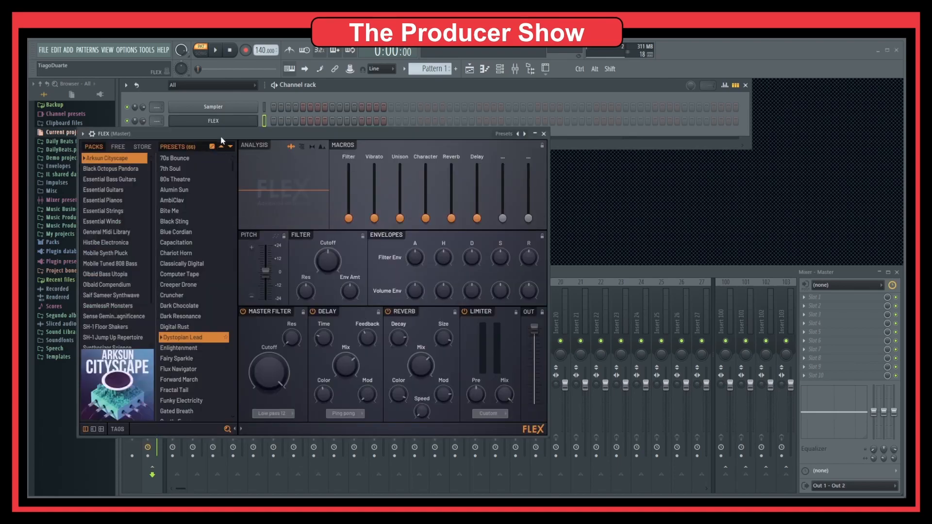
pyautogui.moveTo(222, 125); pyautogui.dragTo(272, 124)
pyautogui.click(165, 192)
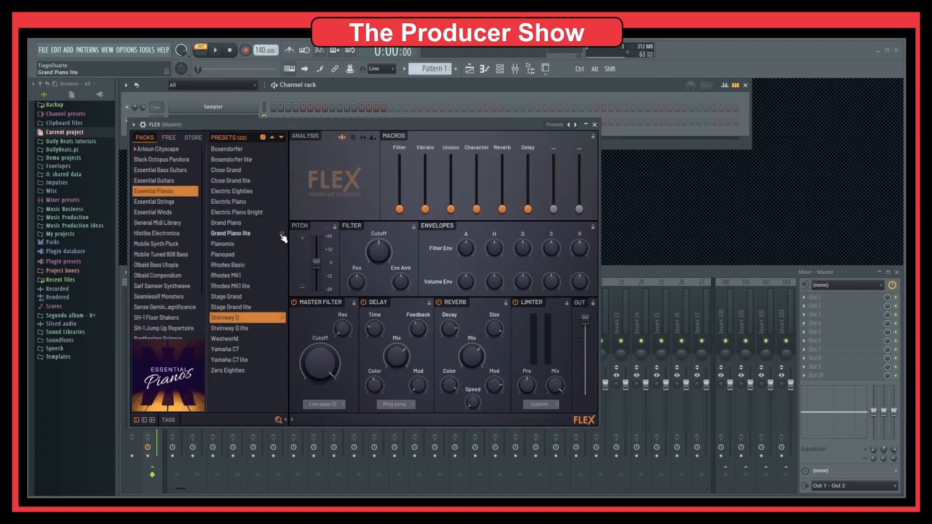
pyautogui.click(238, 349)
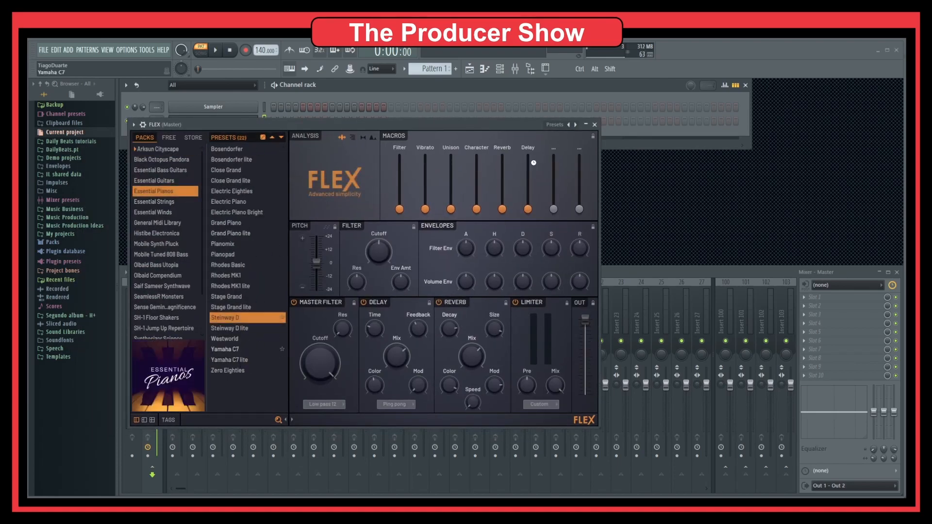
pyautogui.click(595, 125)
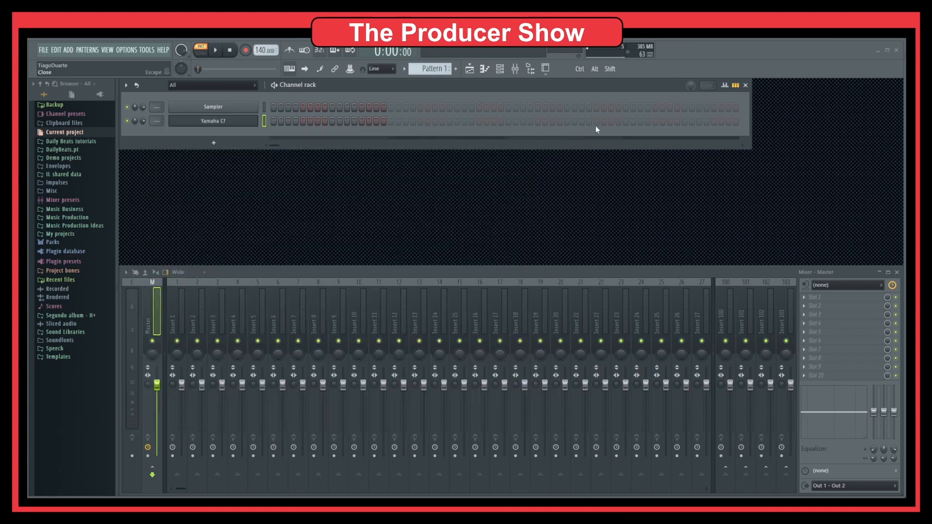
# Step: Open the piano roll for the Yamaha C7 channel and set the project tempo to 90 BPM
pyautogui.rightClick(257, 120)
pyautogui.click(277, 122)
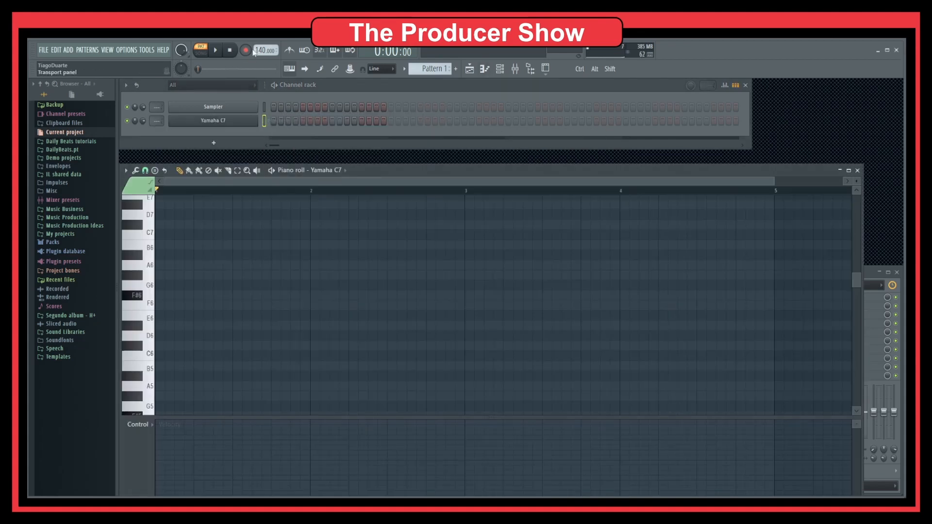
pyautogui.moveTo(255, 52); pyautogui.dragTo(254, 58)
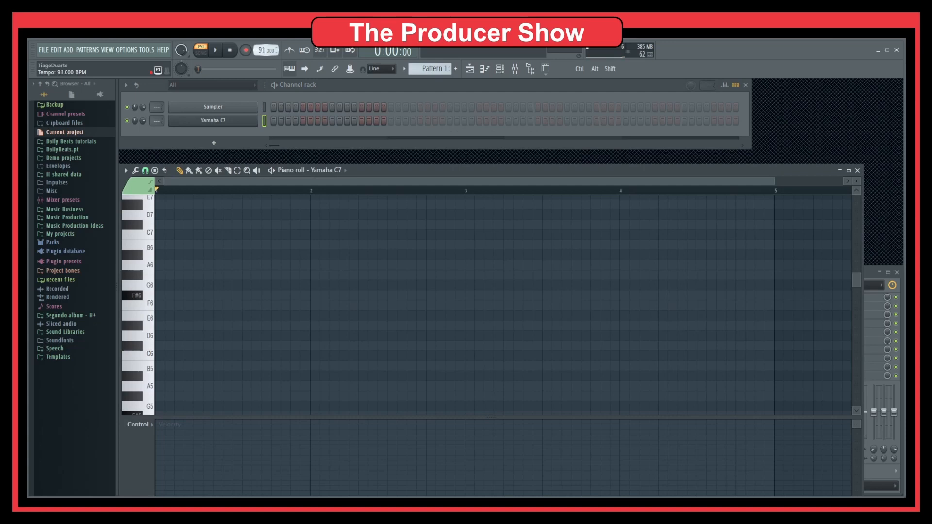
pyautogui.moveTo(253, 310); pyautogui.dragTo(253, 305)
# Step: Review the root note and scale options for the piano roll's scale highlighting
pyautogui.scroll(-5, 239, 317)
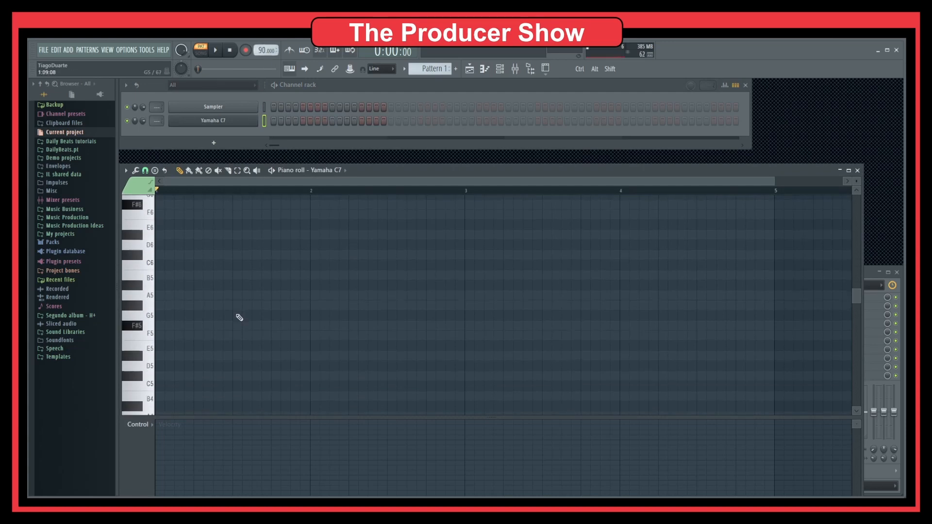
pyautogui.click(125, 170)
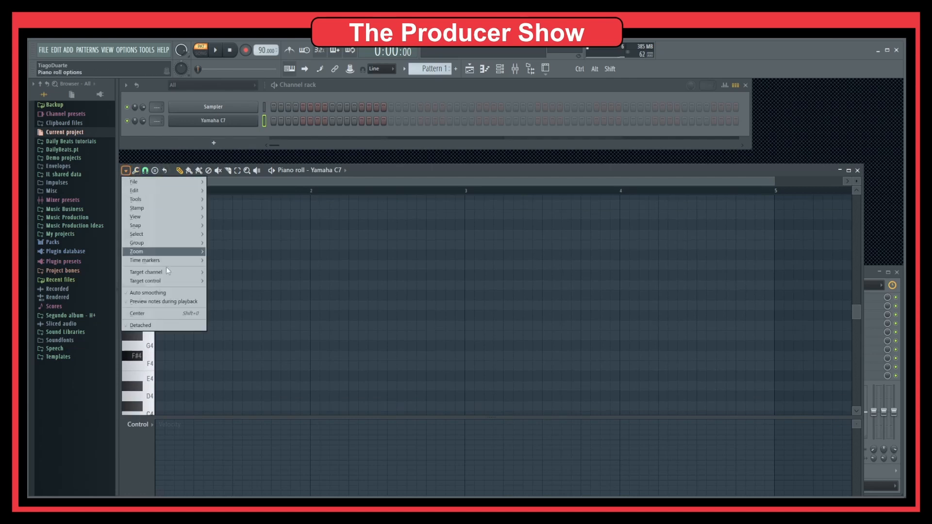
pyautogui.moveTo(162, 222)
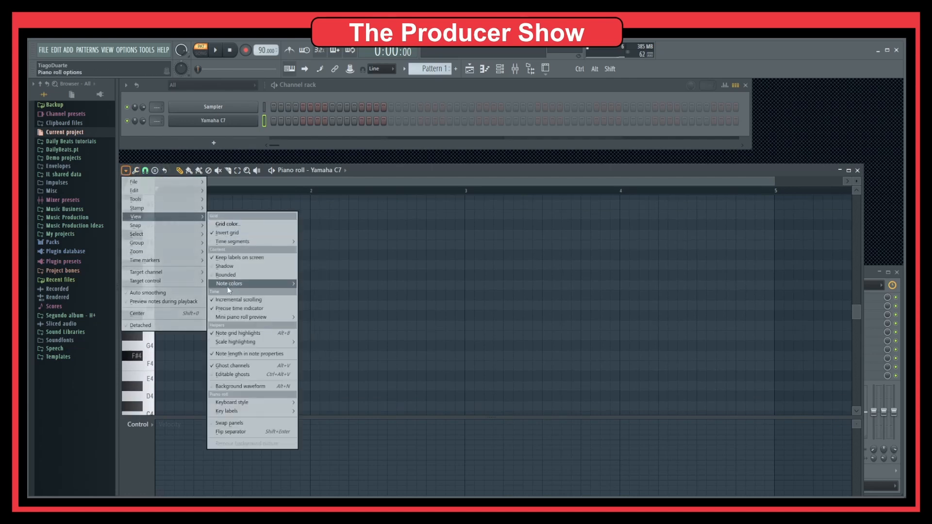
pyautogui.moveTo(243, 342)
pyautogui.click(313, 291)
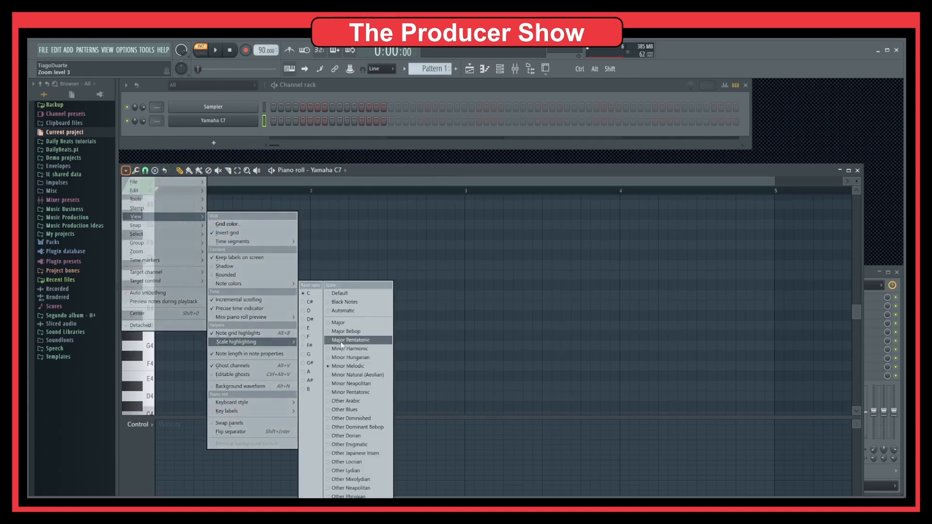
pyautogui.click(451, 340)
# Step: Draw a one-bar chord of C5, D#5 and G5 at the start of bar 1 and play it back
pyautogui.click(176, 293)
pyautogui.moveTo(176, 294); pyautogui.dragTo(301, 295)
pyautogui.click(171, 264)
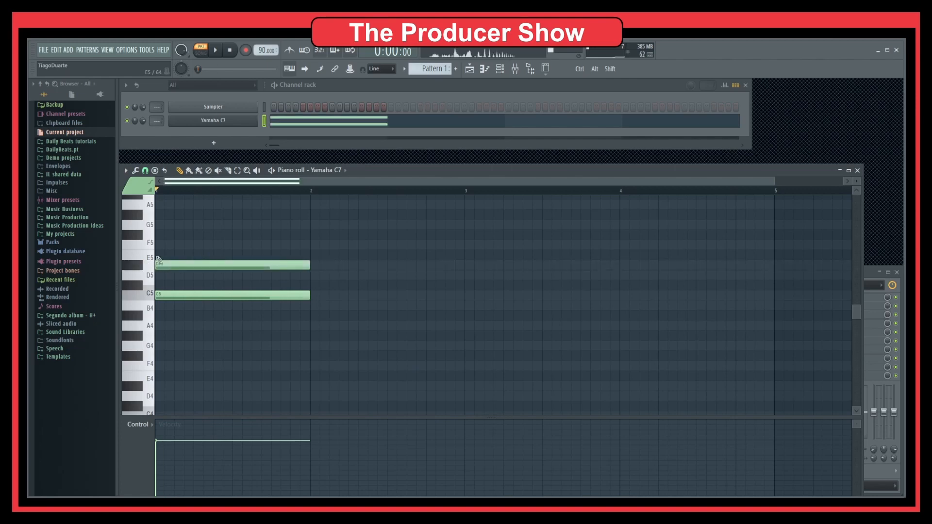
pyautogui.click(172, 224)
pyautogui.moveTo(270, 315); pyautogui.dragTo(291, 360)
pyautogui.moveTo(339, 381); pyautogui.dragTo(158, 226)
pyautogui.keyDown('ctrl'); pyautogui.click(335, 305); pyautogui.keyUp('ctrl')
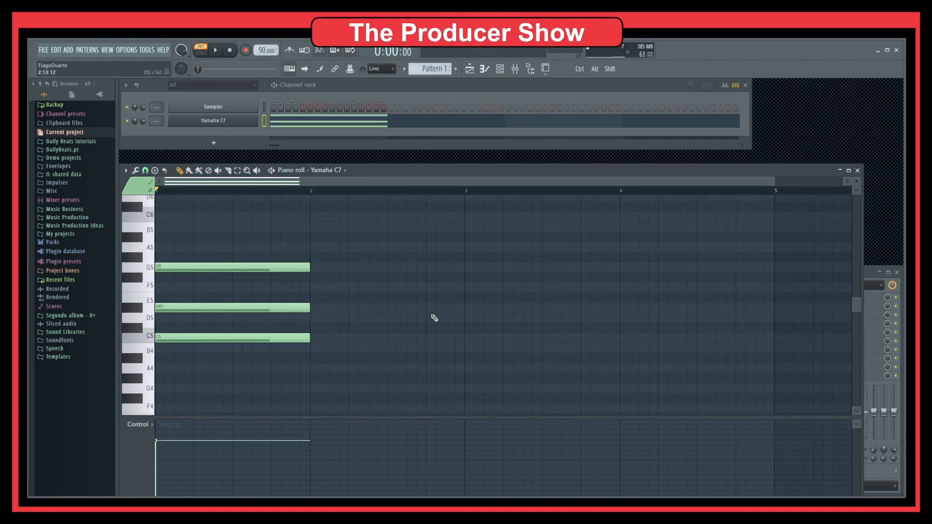
pyautogui.press('space')
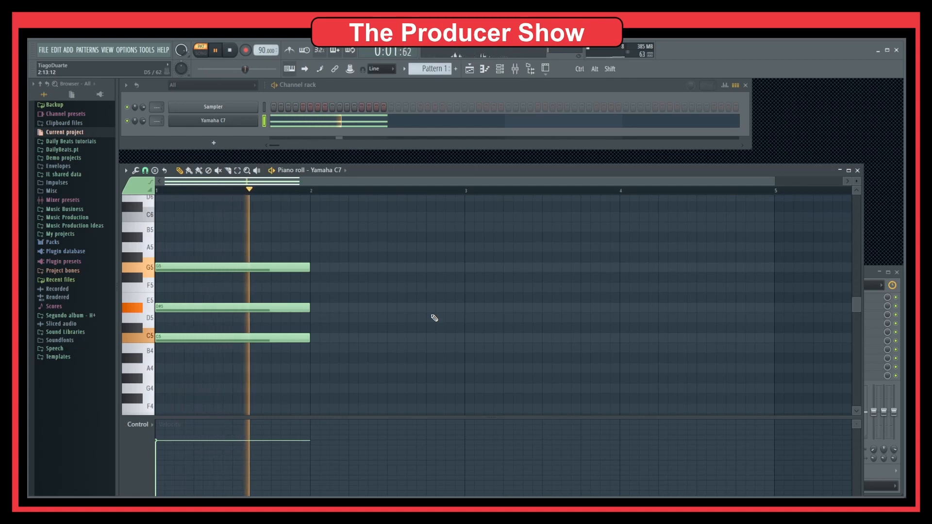
pyautogui.press('space')
pyautogui.moveTo(377, 234)
pyautogui.mouseDown()
pyautogui.moveTo(226, 352)
pyautogui.moveTo(204, 354)
pyautogui.mouseUp()
pyautogui.click(186, 334)
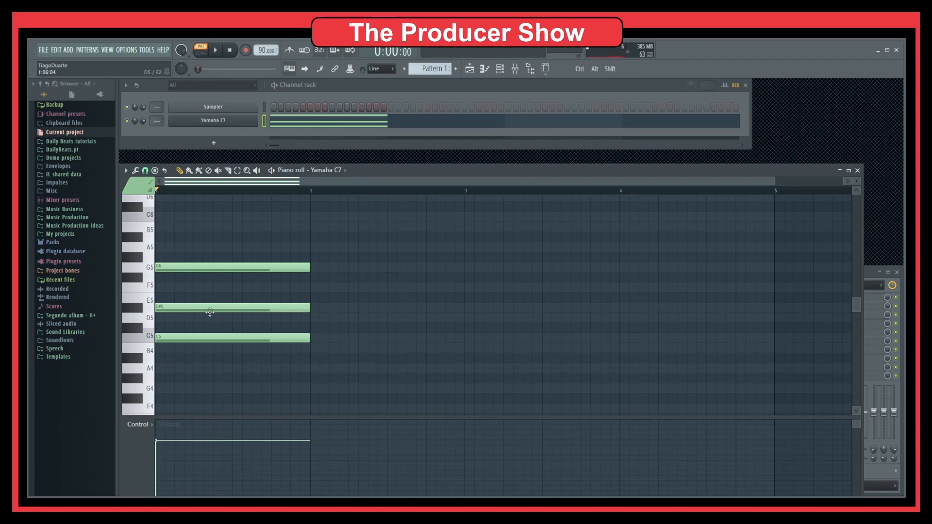
pyautogui.moveTo(246, 236); pyautogui.dragTo(210, 359)
pyautogui.click(218, 385)
pyautogui.moveTo(209, 232); pyautogui.dragTo(175, 378)
pyautogui.click(174, 378)
pyautogui.moveTo(229, 254); pyautogui.dragTo(188, 358)
pyautogui.rightClick(182, 322)
# Step: Stagger the chord by moving D#5 to step 3 and G5 to step 5 of bar 1, and play the result
pyautogui.moveTo(171, 307); pyautogui.dragTo(189, 307)
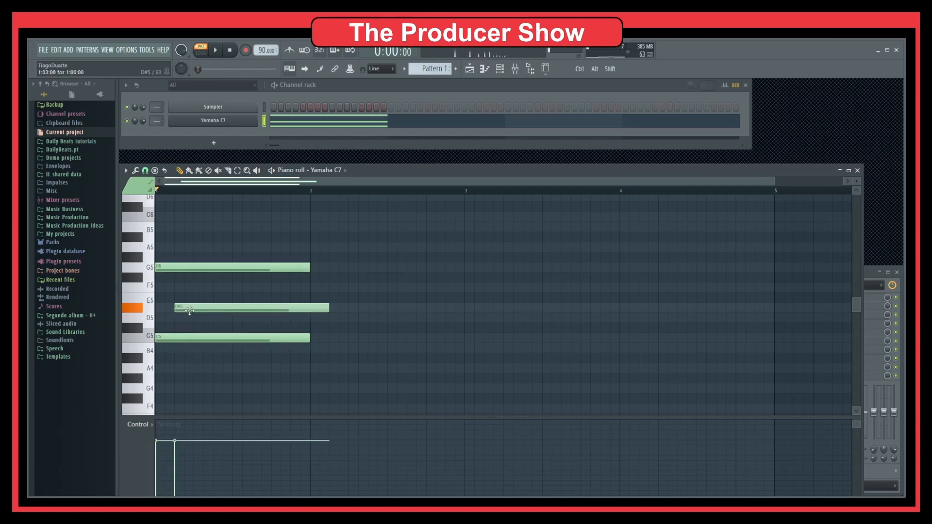
pyautogui.moveTo(173, 270); pyautogui.dragTo(217, 274)
pyautogui.press('space')
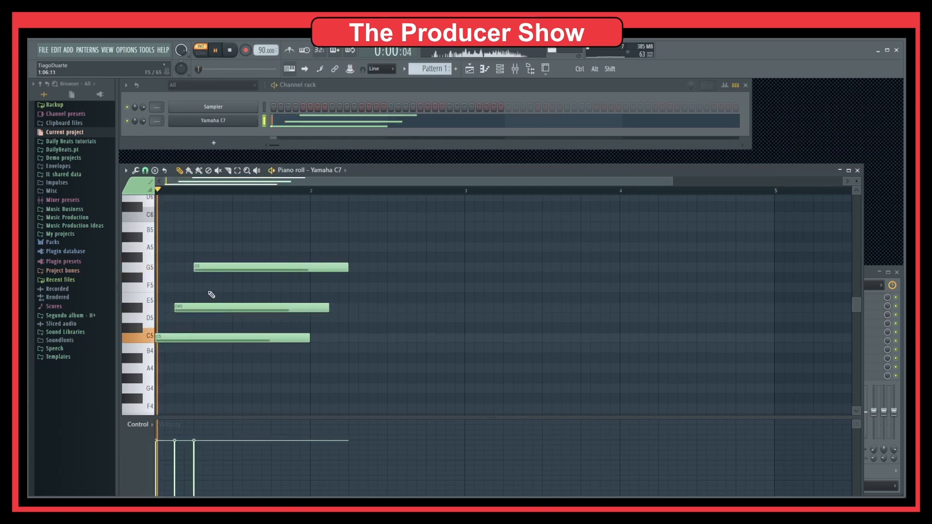
pyautogui.press('space')
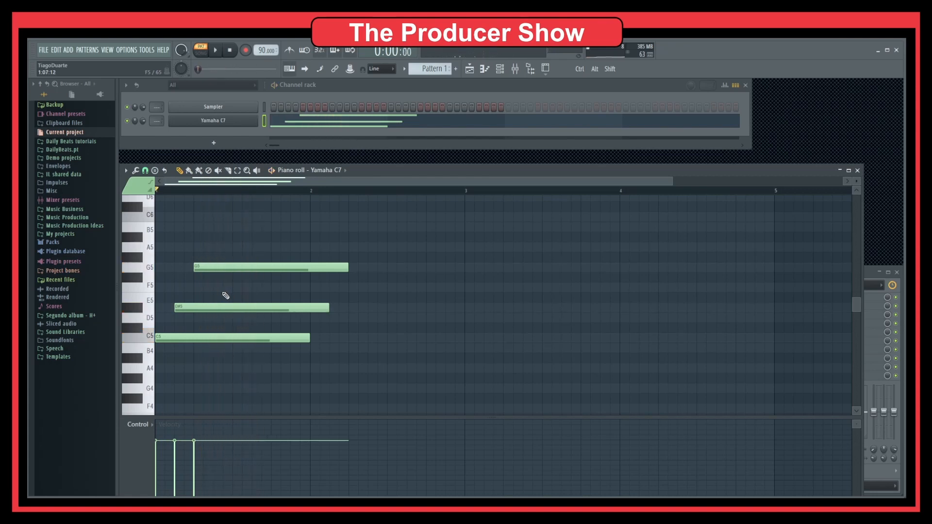
# Step: Shorten all three staggered notes to two steps each and maximise the piano roll
pyautogui.moveTo(345, 242); pyautogui.dragTo(240, 382)
pyautogui.moveTo(328, 310); pyautogui.dragTo(194, 310)
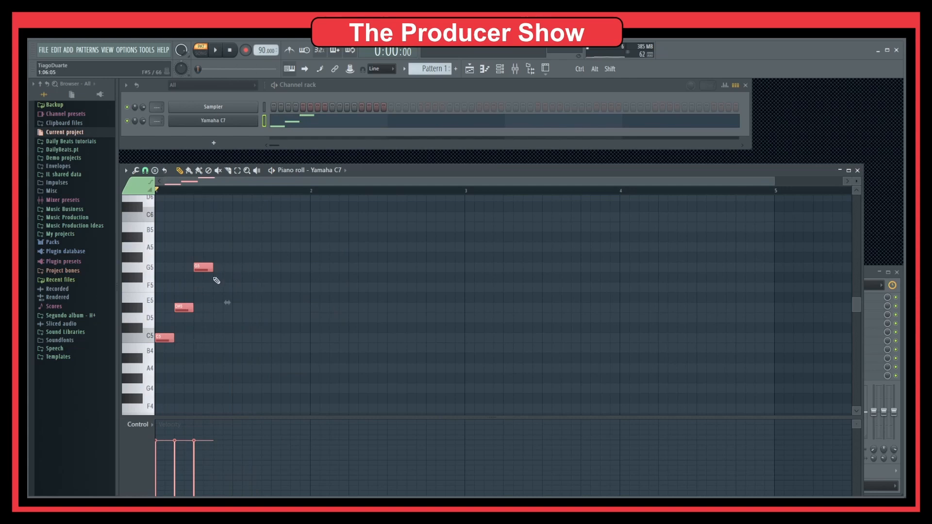
pyautogui.doubleClick(469, 172)
pyautogui.scroll(2, 215, 223)
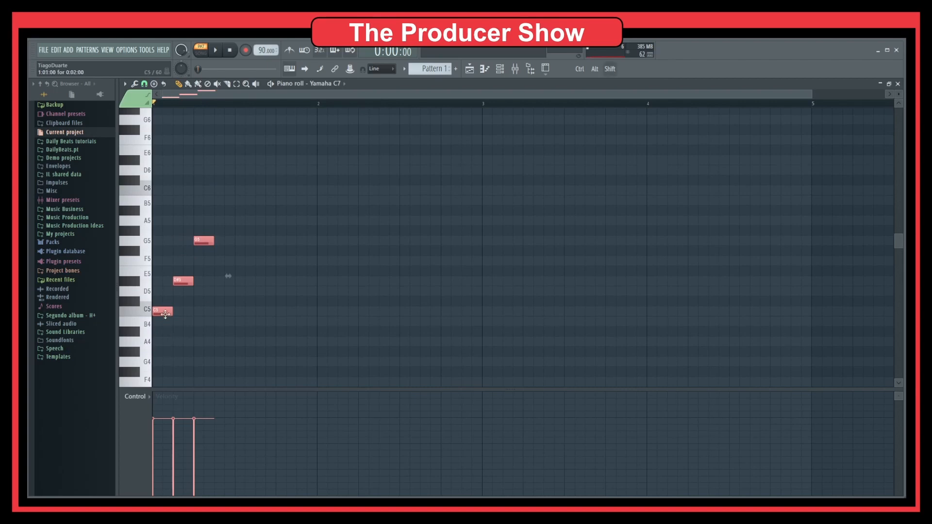
# Step: Duplicate the three-note arpeggio twice in direct succession after the original and play the pattern
pyautogui.moveTo(163, 316); pyautogui.dragTo(283, 315)
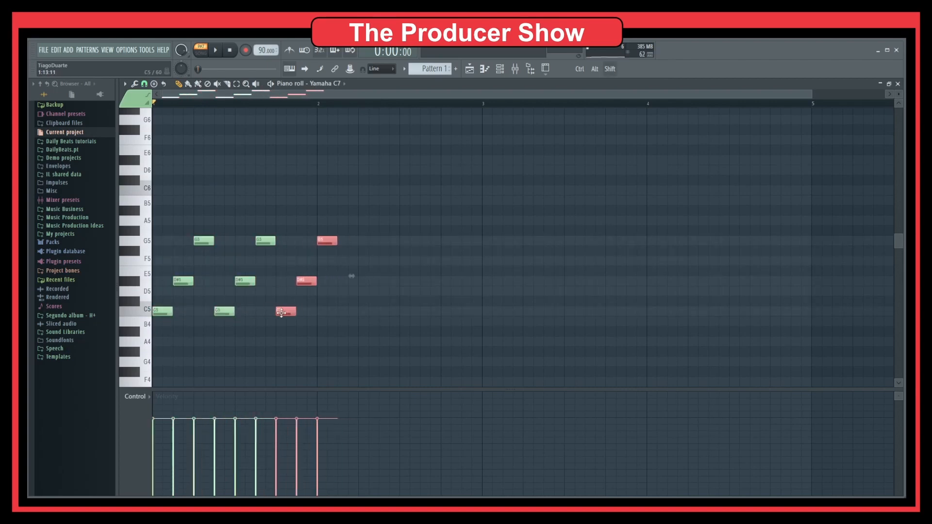
pyautogui.keyDown('ctrl'); pyautogui.click(336, 335); pyautogui.keyUp('ctrl')
pyautogui.press('space')
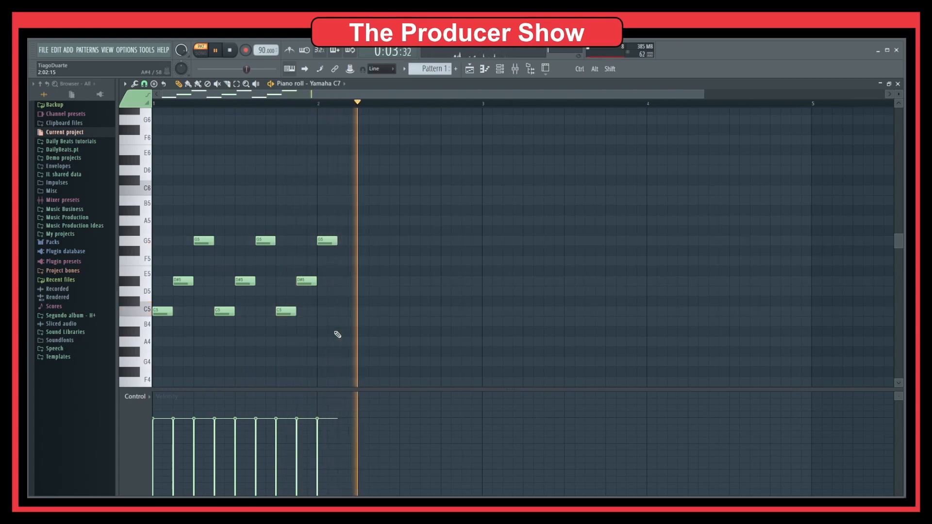
pyautogui.press('space')
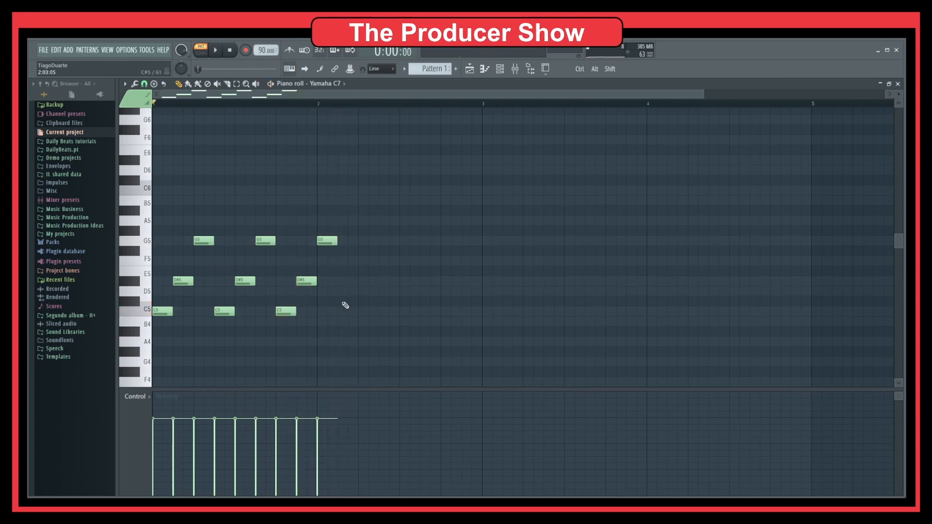
# Step: Delete the G5 at the start of bar 2 and draw stacked two-step notes C5, D#5 and G5 there
pyautogui.rightClick(328, 241)
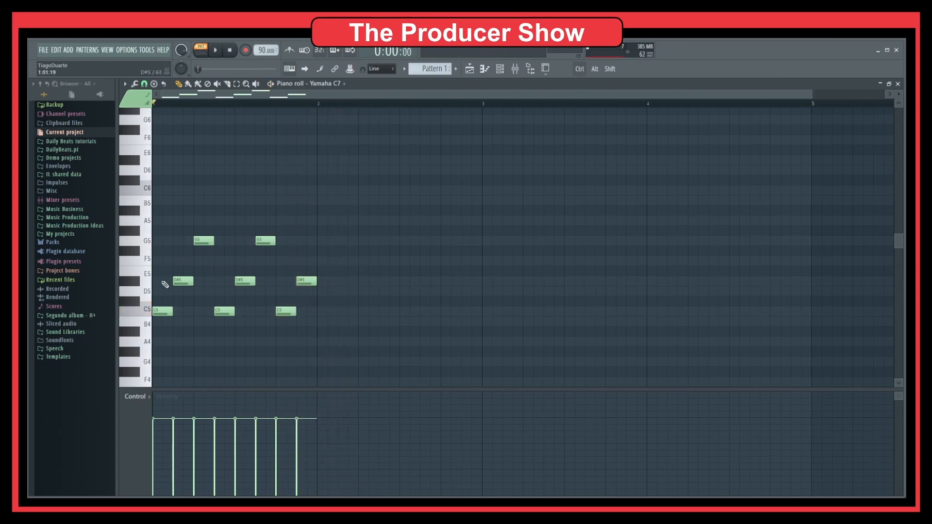
pyautogui.click(323, 311)
pyautogui.click(322, 281)
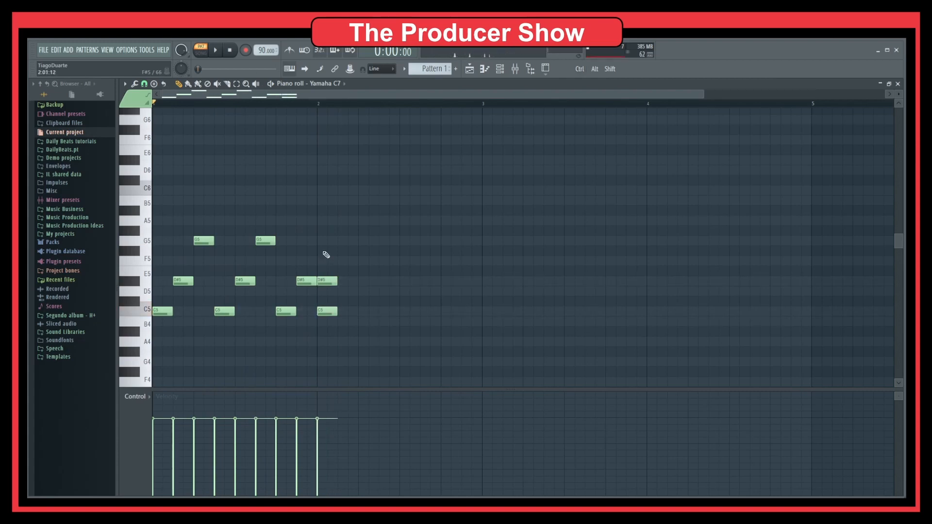
pyautogui.click(316, 241)
pyautogui.moveTo(315, 241); pyautogui.dragTo(325, 246)
# Step: Change the stacked chord at the start of bar 2 to D#5, G5 and A#5
pyautogui.moveTo(335, 206); pyautogui.dragTo(320, 345)
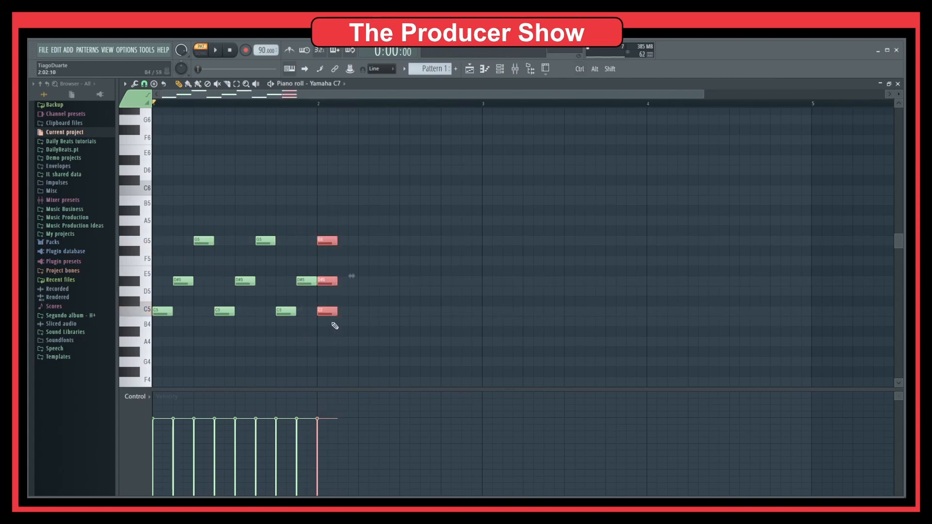
pyautogui.moveTo(331, 311); pyautogui.dragTo(325, 241)
pyautogui.keyDown('ctrl'); pyautogui.click(328, 244); pyautogui.keyUp('ctrl')
pyautogui.moveTo(346, 188); pyautogui.dragTo(323, 327)
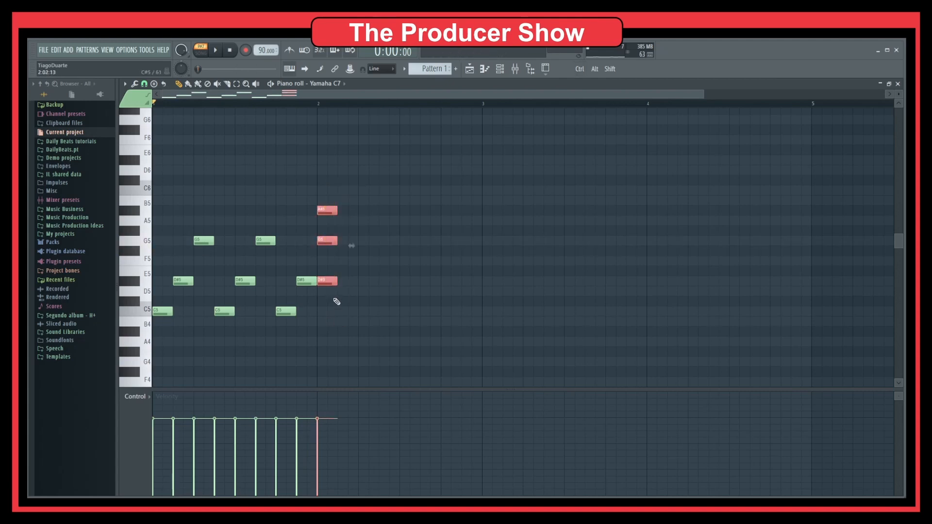
pyautogui.keyDown('ctrl'); pyautogui.click(373, 296); pyautogui.keyUp('ctrl')
# Step: Stagger the bar 2 chord with G5 at step 3 and A#5 at step 5, and raise the last note of bar 1 to F5
pyautogui.moveTo(326, 245); pyautogui.dragTo(346, 244)
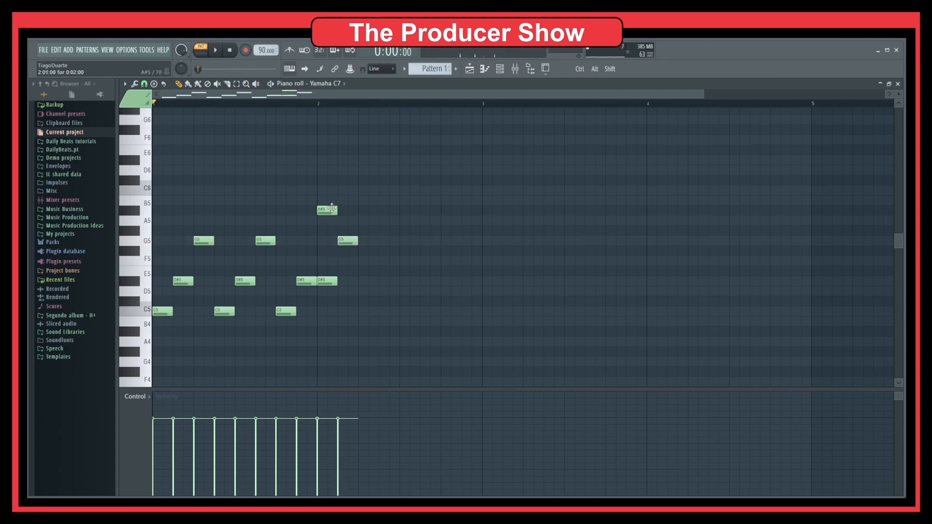
pyautogui.moveTo(332, 208); pyautogui.dragTo(373, 209)
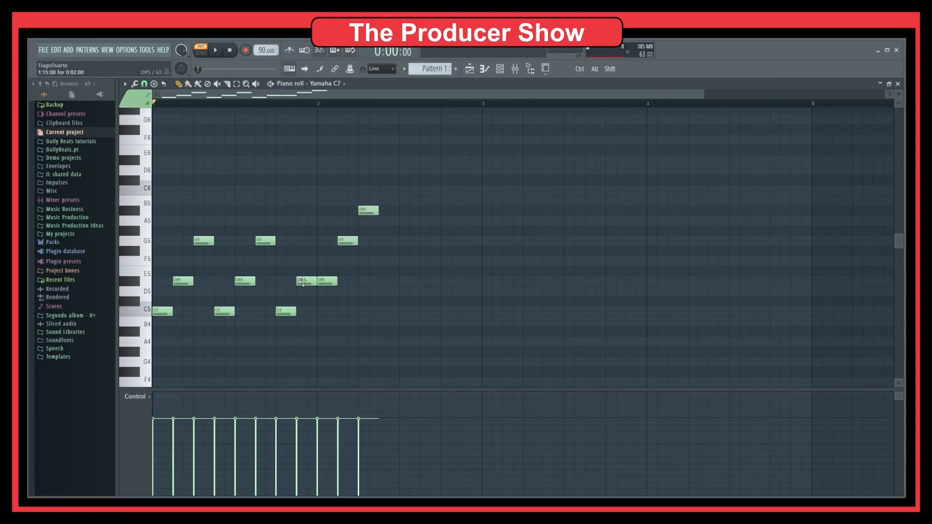
pyautogui.moveTo(302, 258)
pyautogui.mouseDown()
pyautogui.moveTo(342, 296)
pyautogui.moveTo(307, 262)
pyautogui.mouseUp()
pyautogui.keyDown('ctrl'); pyautogui.click(313, 293); pyautogui.keyUp('ctrl')
# Step: Duplicate the bar 2 arpeggio to fill the bar and delete the extra A#5 at the start of bar 3
pyautogui.moveTo(391, 186)
pyautogui.mouseDown()
pyautogui.moveTo(347, 276)
pyautogui.moveTo(323, 300)
pyautogui.moveTo(368, 281)
pyautogui.moveTo(460, 280)
pyautogui.moveTo(450, 281)
pyautogui.mouseUp()
pyautogui.keyDown('ctrl'); pyautogui.click(519, 214); pyautogui.keyUp('ctrl')
pyautogui.rightClick(493, 210)
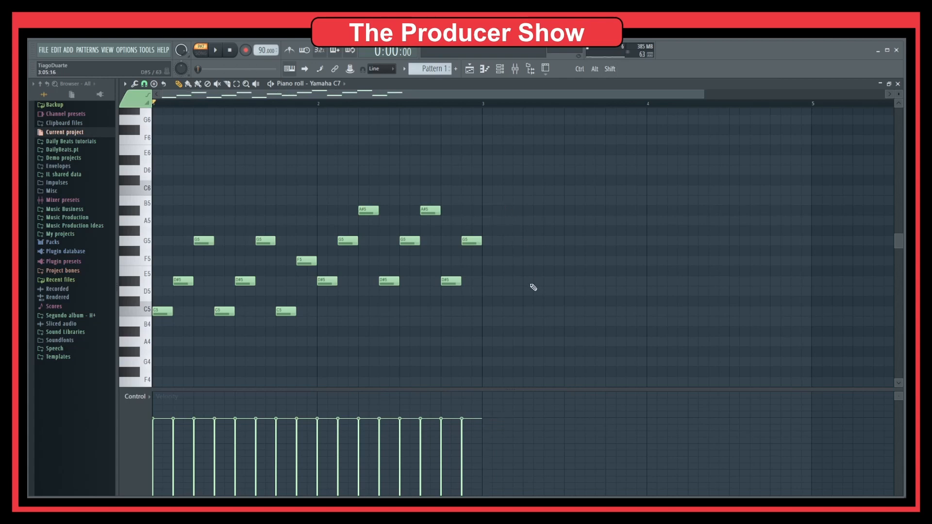
# Step: Play the pattern while trying the last note of bar 1 at G5, D5 and D#5, and place it at G5
pyautogui.press('space')
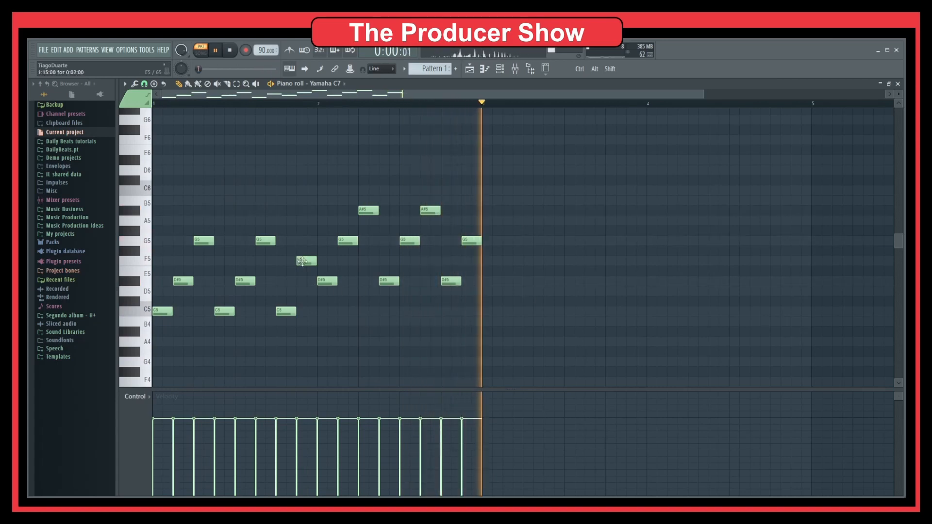
pyautogui.moveTo(303, 262); pyautogui.dragTo(305, 243)
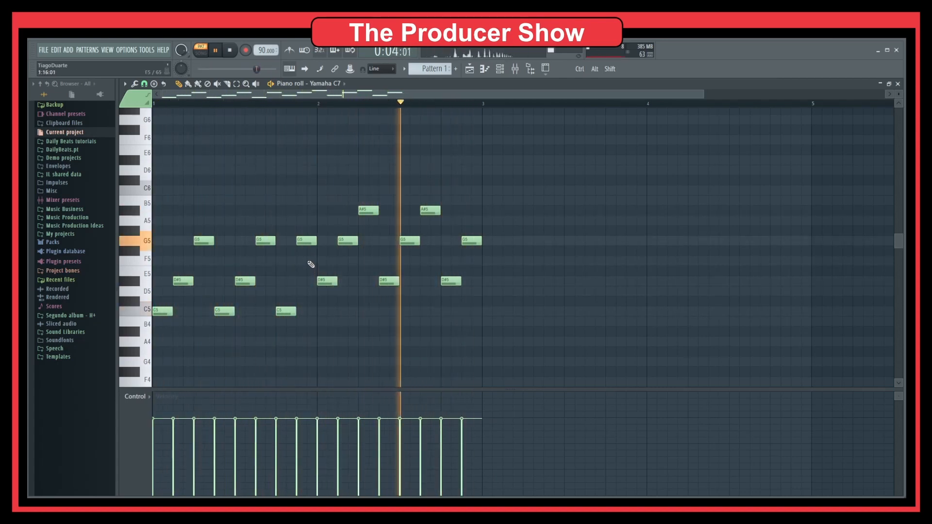
pyautogui.moveTo(307, 242); pyautogui.dragTo(306, 291)
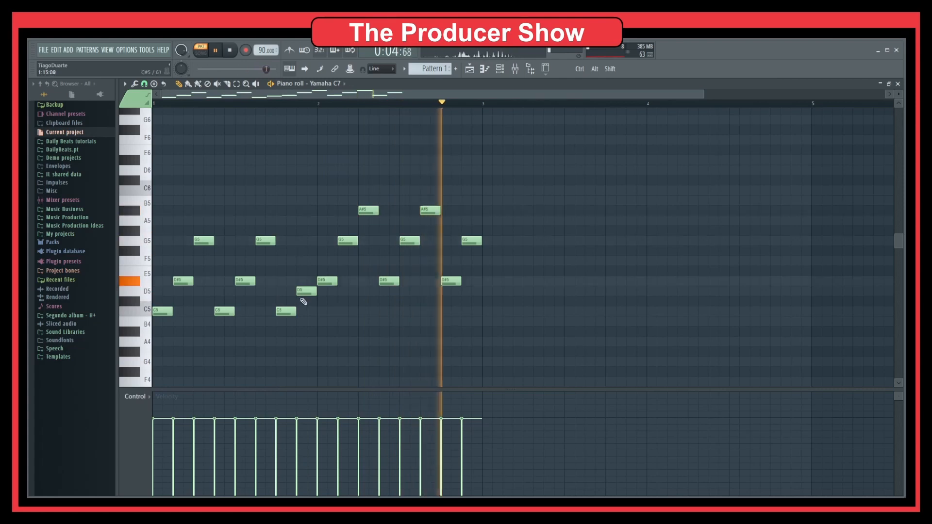
pyautogui.moveTo(304, 284); pyautogui.dragTo(307, 279)
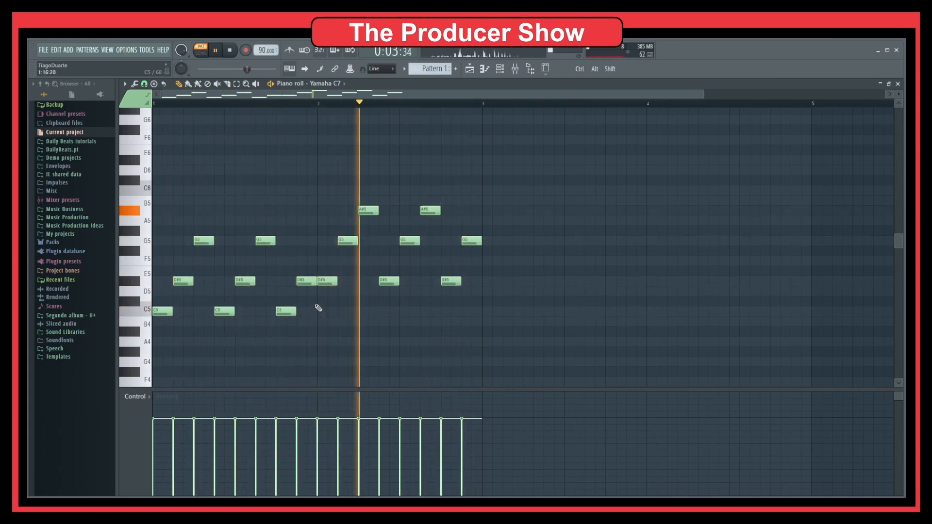
pyautogui.moveTo(306, 279); pyautogui.dragTo(307, 240)
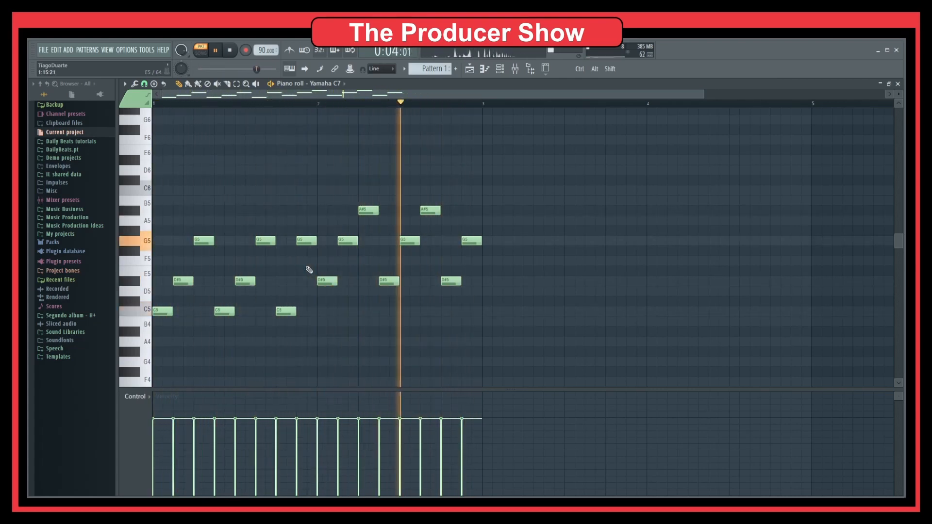
# Step: Reorder the arpeggio to descend, repeating G5, D#5, C5 through bar 1 and A#5, G5, D#5 through bar 2, and play it
pyautogui.press('space')
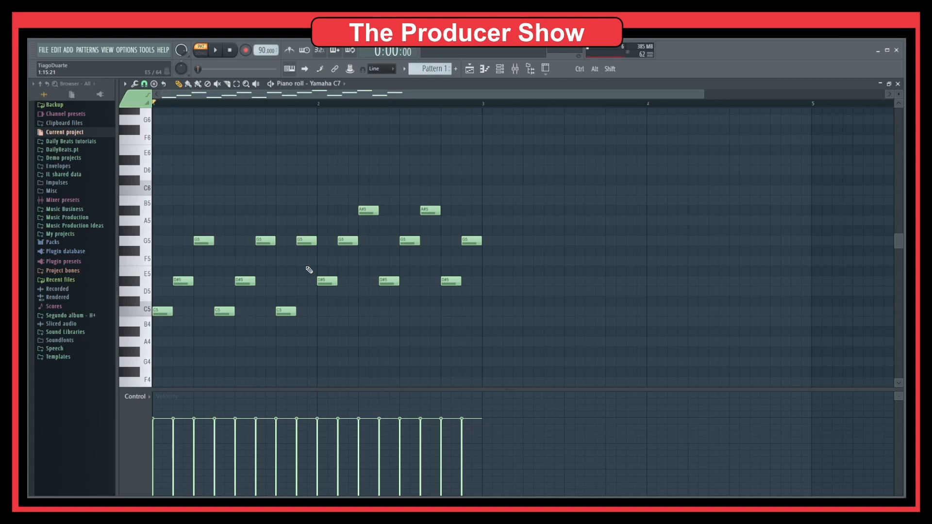
pyautogui.scroll(-2, 233, 281)
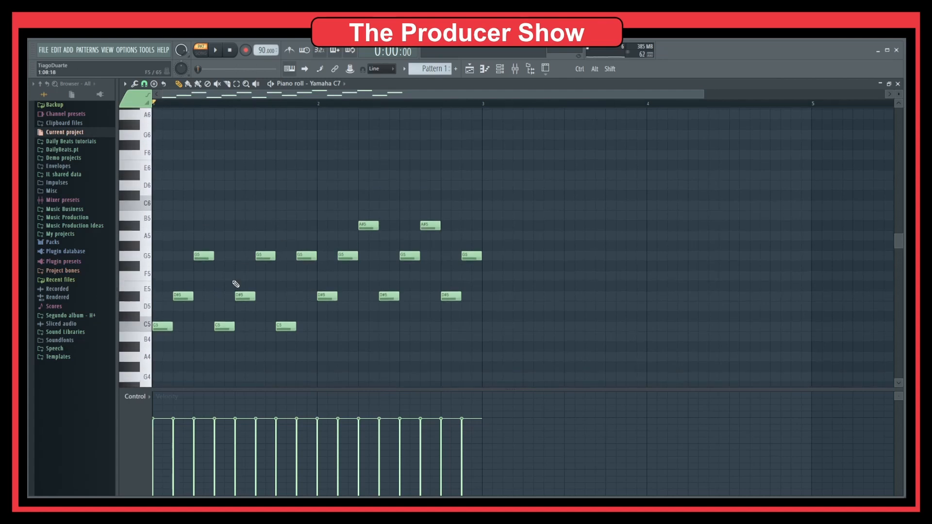
pyautogui.click(185, 250)
pyautogui.keyDown('ctrl'); pyautogui.click(202, 242); pyautogui.keyUp('ctrl')
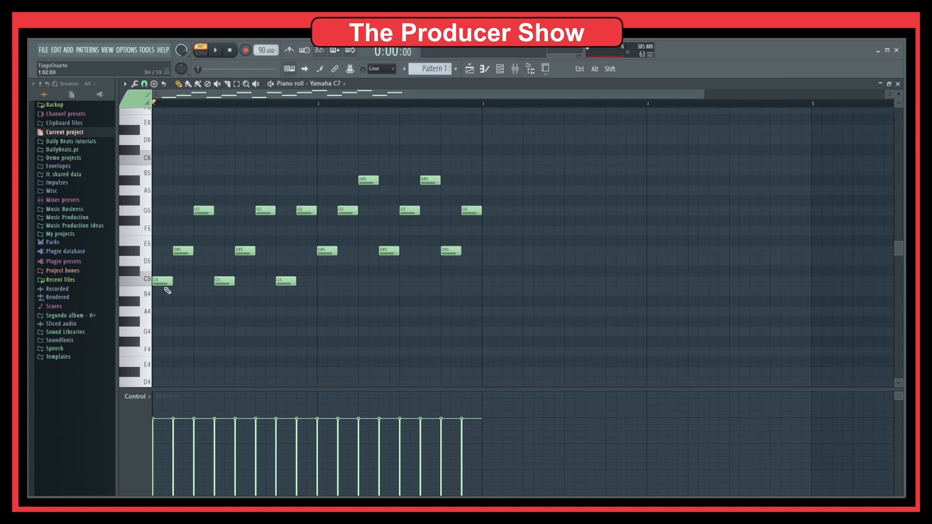
pyautogui.moveTo(165, 285); pyautogui.dragTo(449, 185)
pyautogui.click(196, 282)
pyautogui.rightClick(204, 271)
pyautogui.press('space')
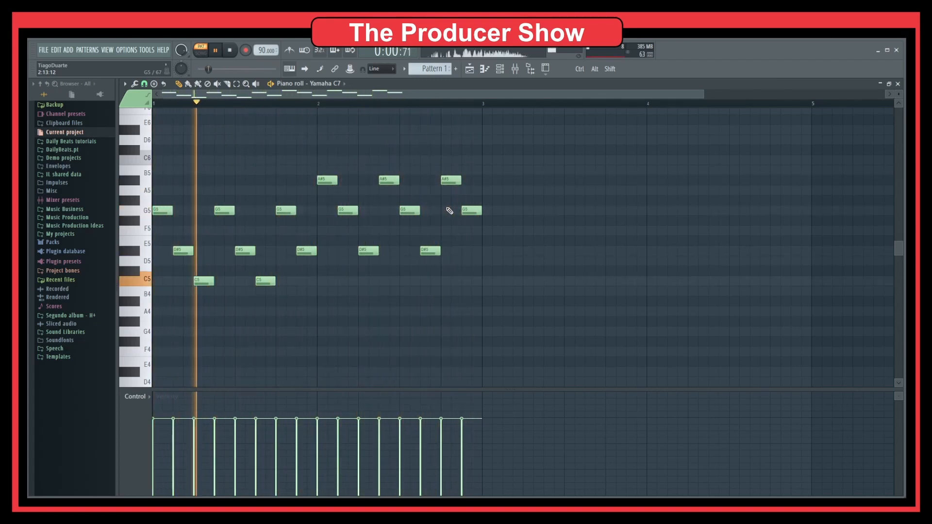
pyautogui.press('space')
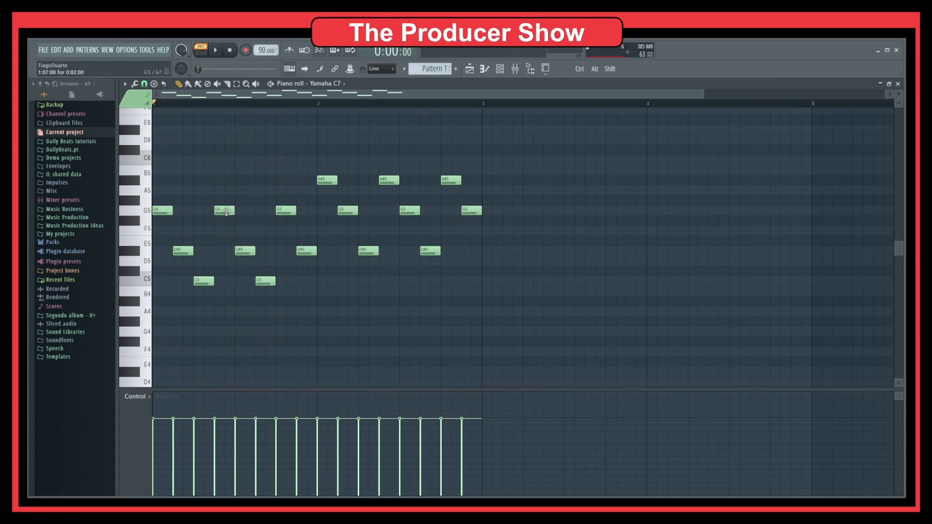
# Step: Rearrange bar 1 into a down-and-up arpeggio of G5, D#5, C5, D#5, played twice across the bar
pyautogui.moveTo(227, 211)
pyautogui.mouseDown()
pyautogui.moveTo(227, 251)
pyautogui.moveTo(244, 212)
pyautogui.mouseUp()
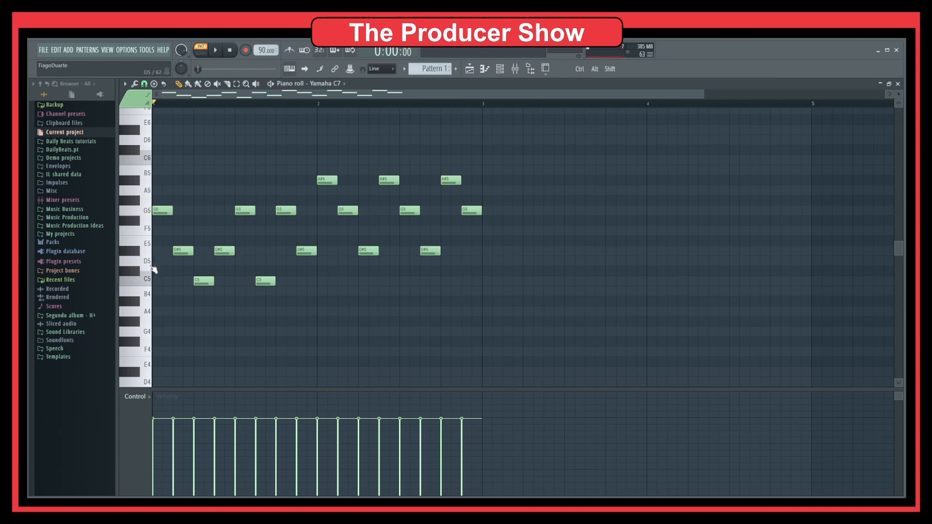
pyautogui.moveTo(269, 256); pyautogui.dragTo(269, 246)
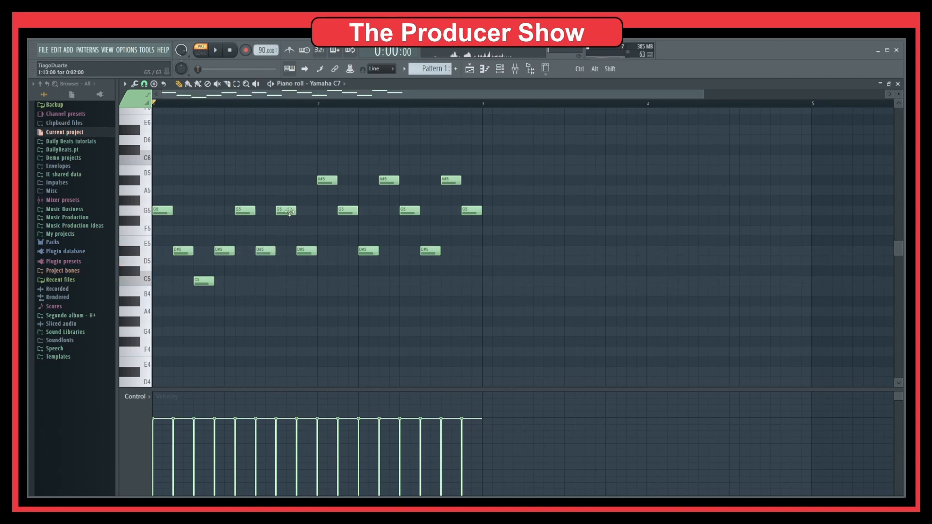
pyautogui.moveTo(286, 212); pyautogui.dragTo(287, 282)
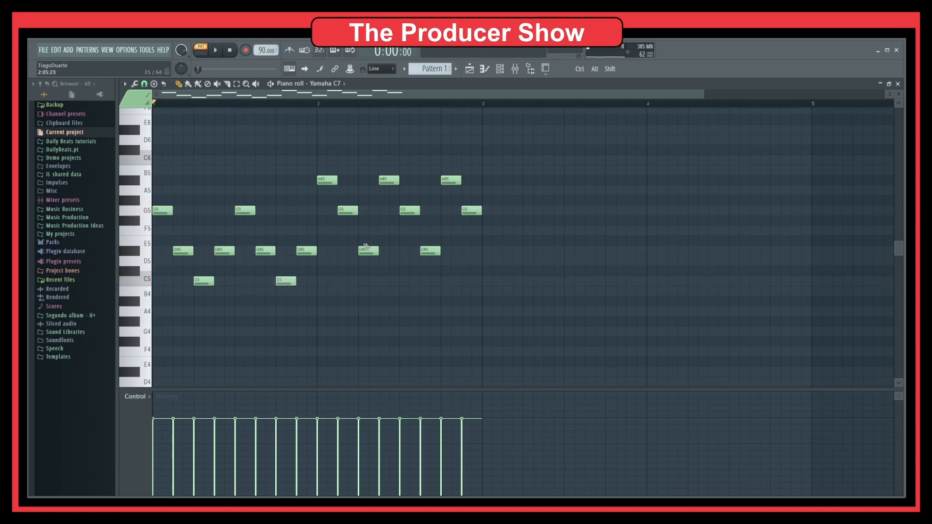
# Step: Rearrange bar 2 into a repeated down-and-up arpeggio of A#5, G5, D#5, G5, and play the pattern
pyautogui.moveTo(390, 179)
pyautogui.mouseDown()
pyautogui.moveTo(388, 221)
pyautogui.moveTo(409, 179)
pyautogui.mouseUp()
pyautogui.click(433, 250)
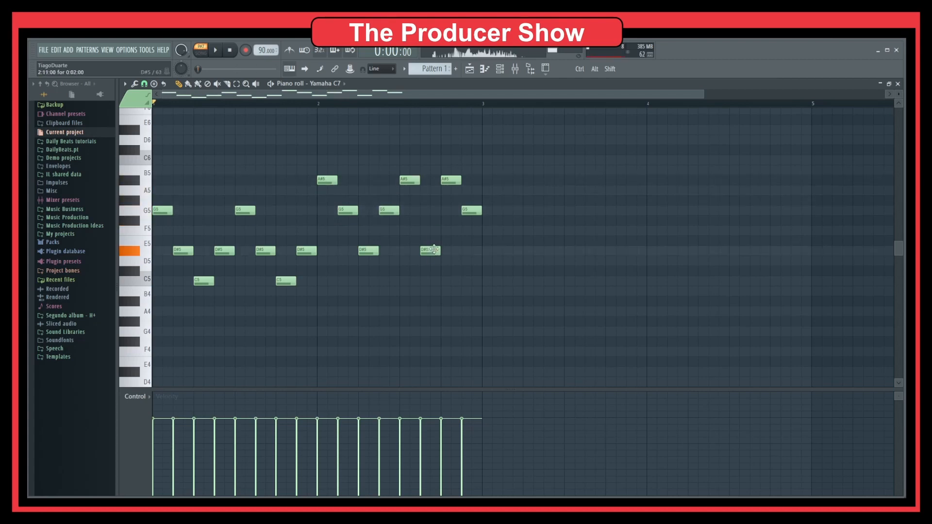
pyautogui.moveTo(433, 250)
pyautogui.mouseDown()
pyautogui.moveTo(431, 210)
pyautogui.moveTo(441, 261)
pyautogui.mouseUp()
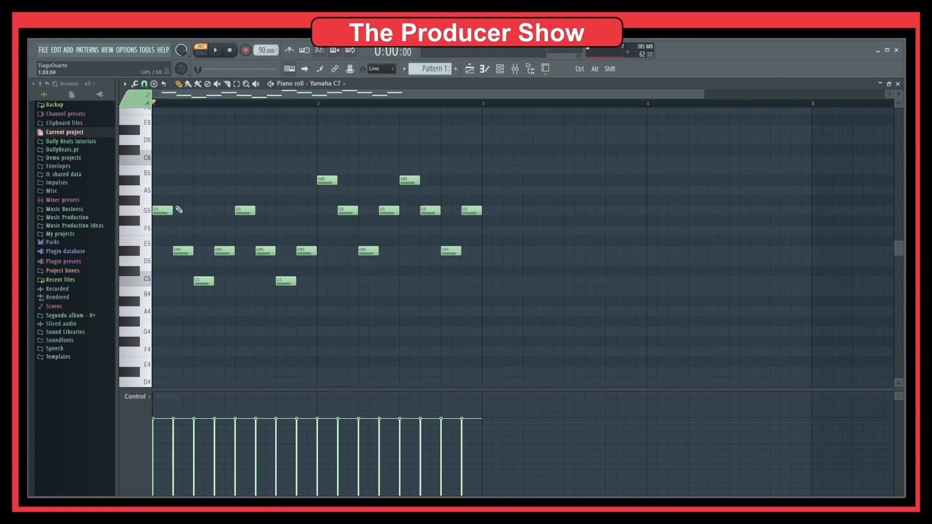
pyautogui.press('space')
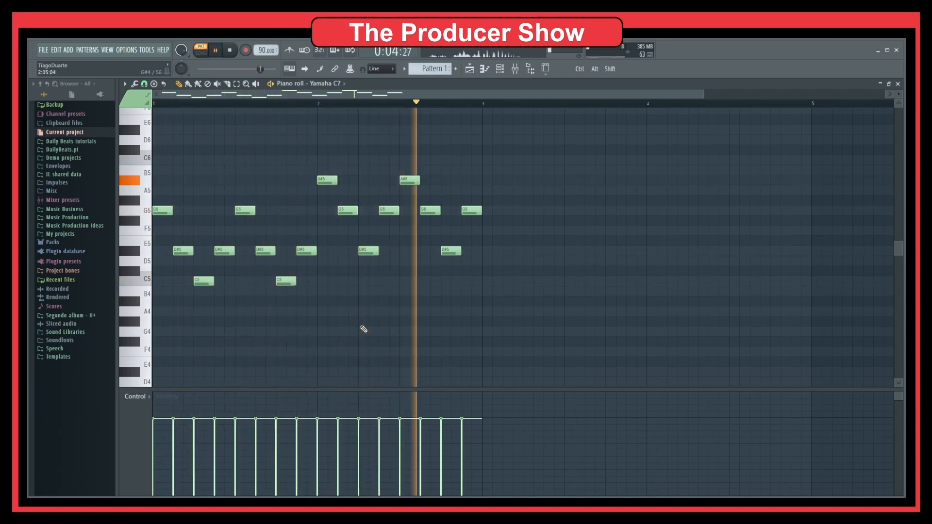
pyautogui.press('space')
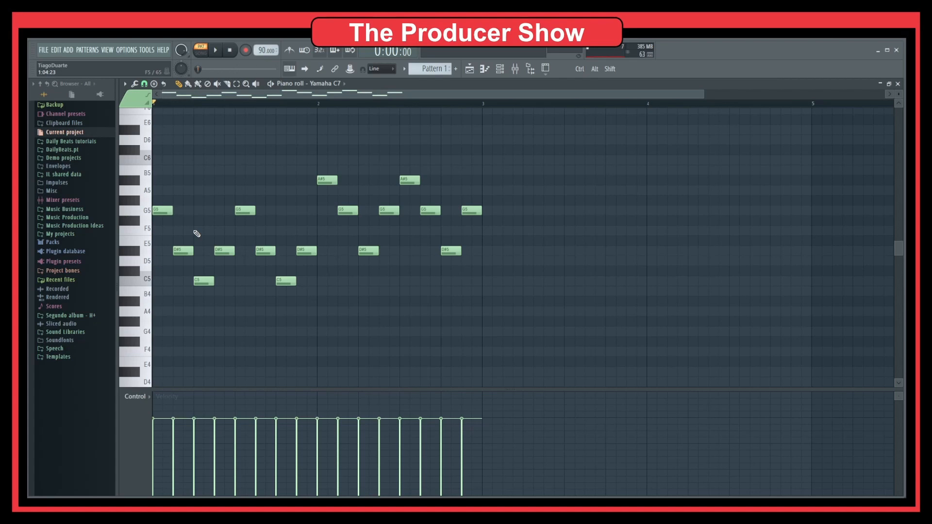
pyautogui.moveTo(543, 127); pyautogui.dragTo(146, 314)
pyautogui.click(208, 166)
pyautogui.click(125, 85)
pyautogui.moveTo(139, 110)
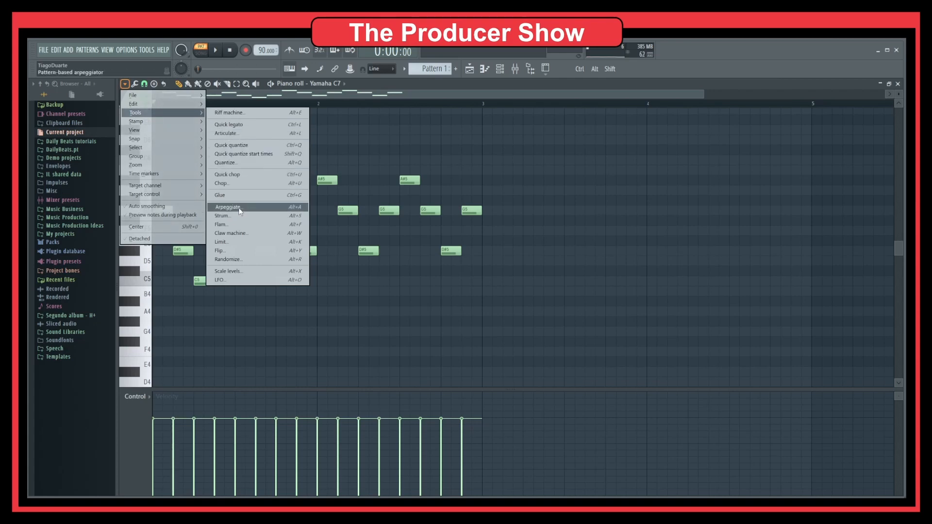
pyautogui.click(485, 286)
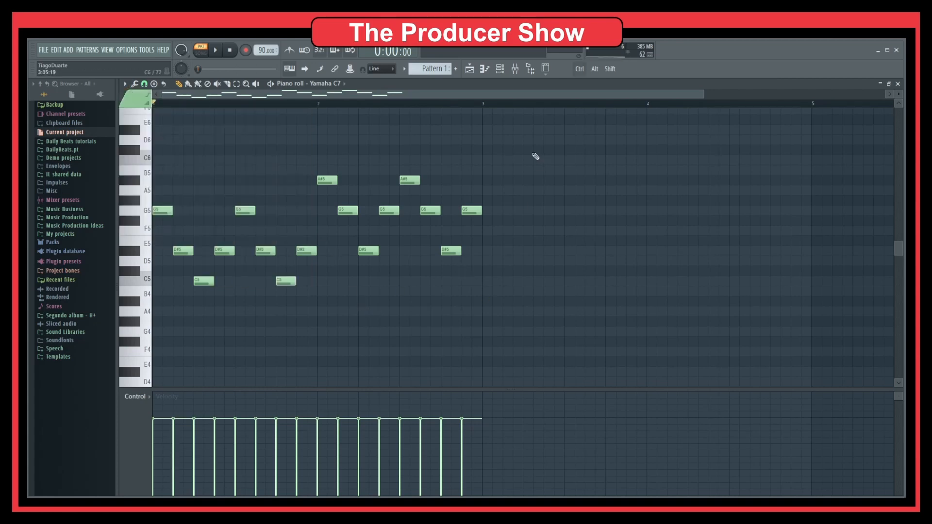
# Step: Delete all the notes in bars 1 and 2, and look at the Arpeggiate tool's settings on the empty piano roll
pyautogui.moveTo(534, 140); pyautogui.dragTo(147, 321)
pyautogui.press('Delete')
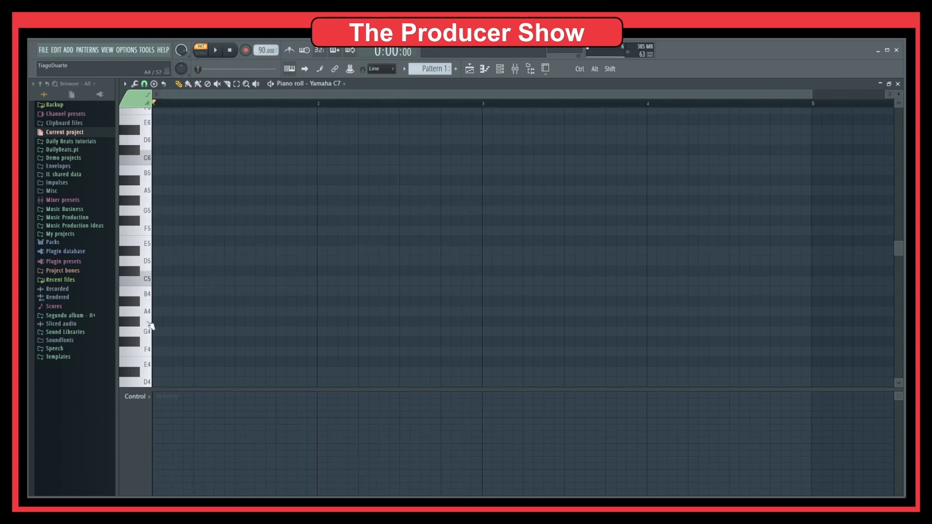
pyautogui.click(138, 85)
pyautogui.click(167, 188)
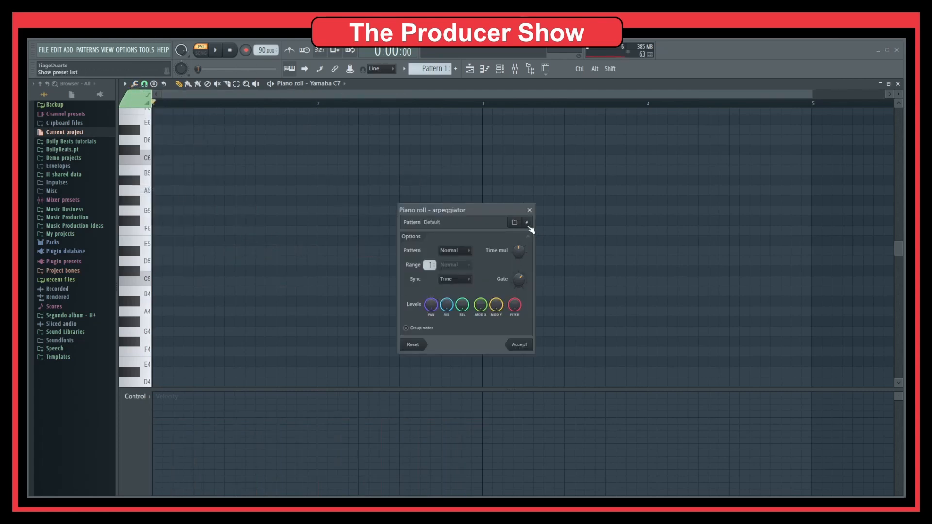
pyautogui.click(519, 345)
# Step: Draw a one-bar chord of C5, D#5 and G5 in bar 1
pyautogui.moveTo(170, 280)
pyautogui.mouseDown()
pyautogui.moveTo(158, 281)
pyautogui.moveTo(318, 288)
pyautogui.mouseUp()
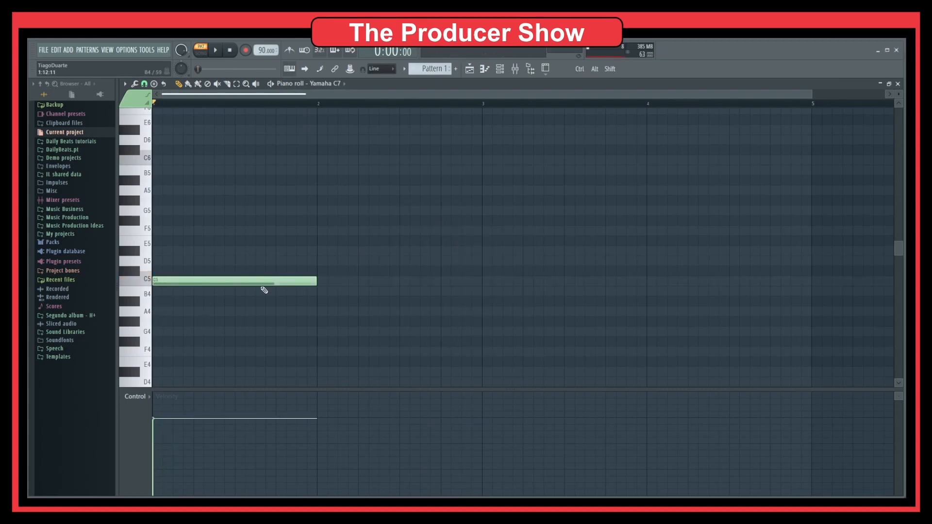
pyautogui.click(207, 280)
pyautogui.click(207, 250)
pyautogui.click(186, 217)
pyautogui.moveTo(186, 215); pyautogui.dragTo(188, 206)
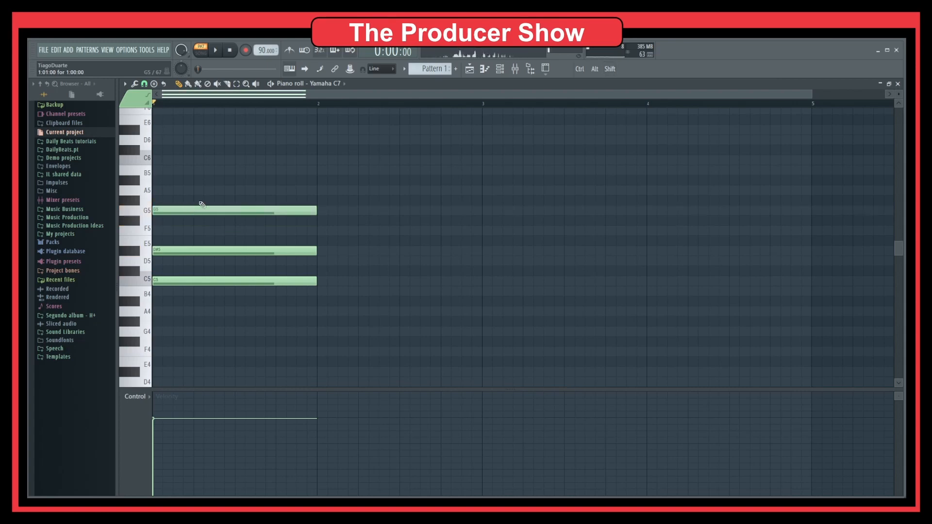
# Step: Add a one-bar chord of D#5, G5 and A#5 in bar 2, and play both chords
pyautogui.keyDown('ctrl'); pyautogui.moveTo(219, 176); pyautogui.dragTo(342, 172); pyautogui.keyUp('ctrl')
pyautogui.keyDown('ctrl'); pyautogui.click(345, 236); pyautogui.keyUp('ctrl')
pyautogui.keyDown('alt'); pyautogui.rightClick(345, 198); pyautogui.keyUp('alt')
pyautogui.keyDown('alt'); pyautogui.rightClick(270, 232); pyautogui.keyUp('alt')
pyautogui.keyDown('alt'); pyautogui.rightClick(362, 229); pyautogui.keyUp('alt')
pyautogui.keyDown('alt'); pyautogui.rightClick(345, 229); pyautogui.keyUp('alt')
pyautogui.press('space')
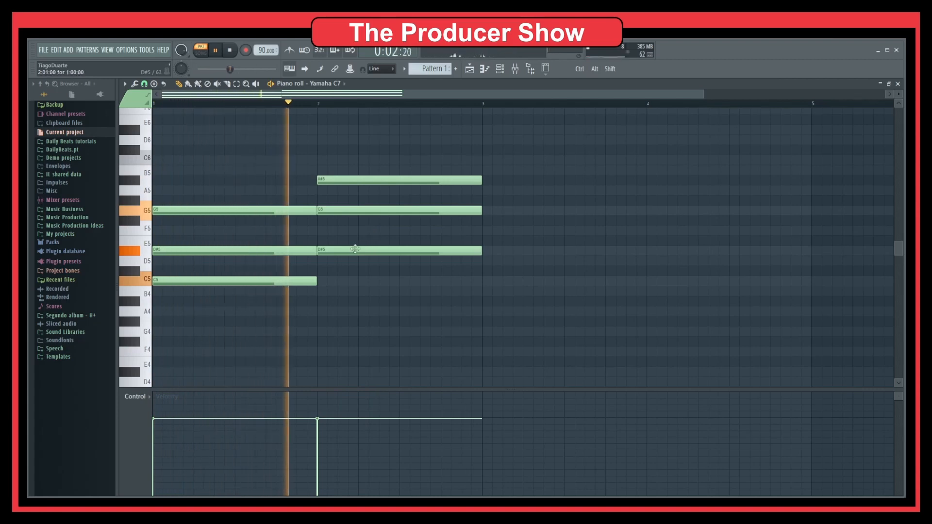
pyautogui.press('space')
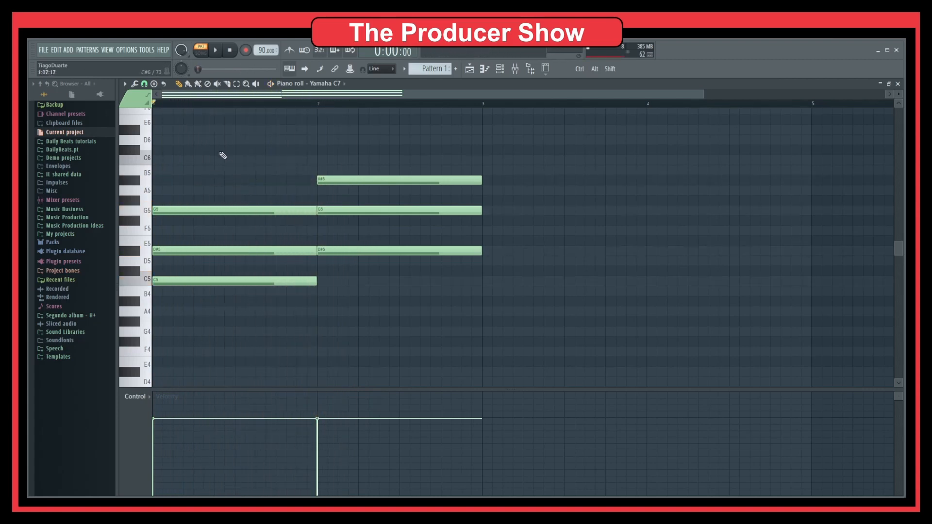
# Step: Preview the Arpeggiate tool with its Default pattern on both chords and play the result
pyautogui.click(136, 85)
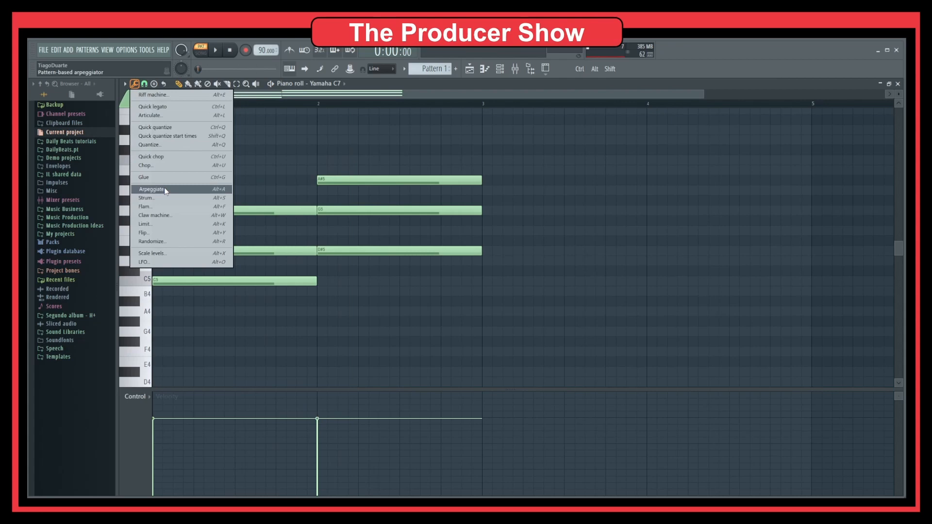
pyautogui.click(219, 190)
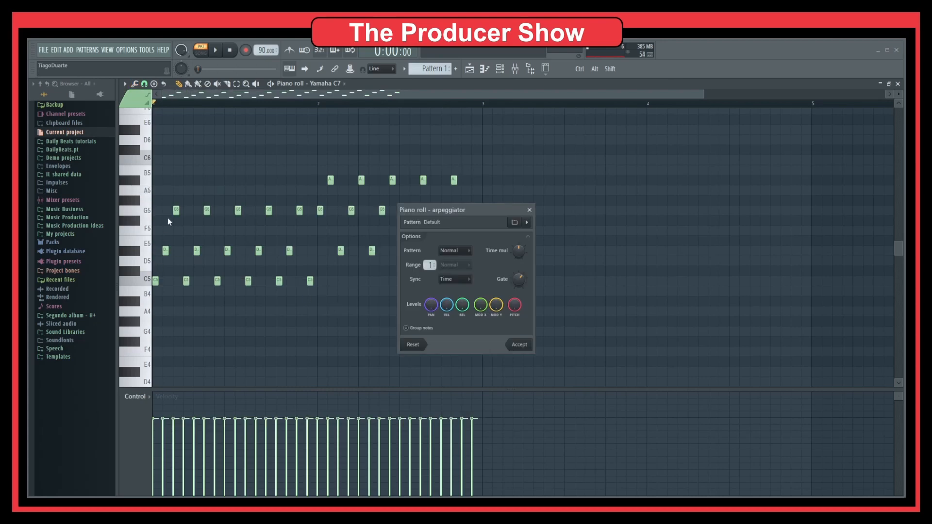
pyautogui.press('space')
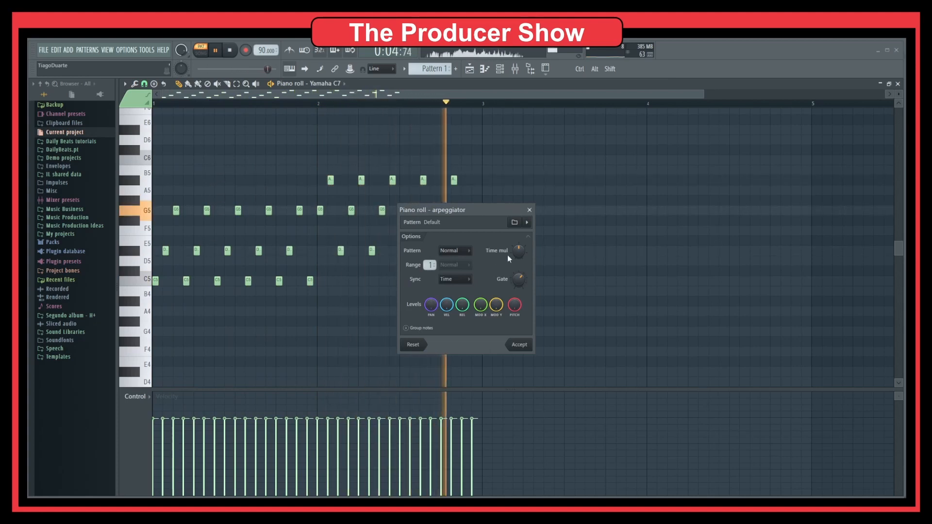
# Step: Try higher and lower time multipliers with shorter and longer gates in the arpeggiator while listening to the pattern
pyautogui.moveTo(519, 251)
pyautogui.mouseDown()
pyautogui.moveTo(519, 270)
pyautogui.moveTo(519, 234)
pyautogui.moveTo(519, 242)
pyautogui.mouseUp()
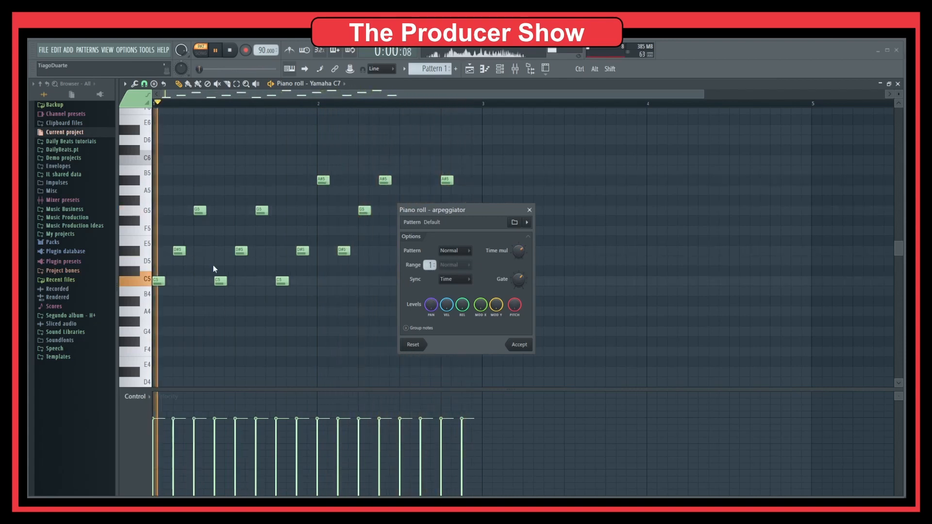
pyautogui.moveTo(519, 285)
pyautogui.mouseDown()
pyautogui.moveTo(519, 266)
pyautogui.moveTo(518, 304)
pyautogui.mouseUp()
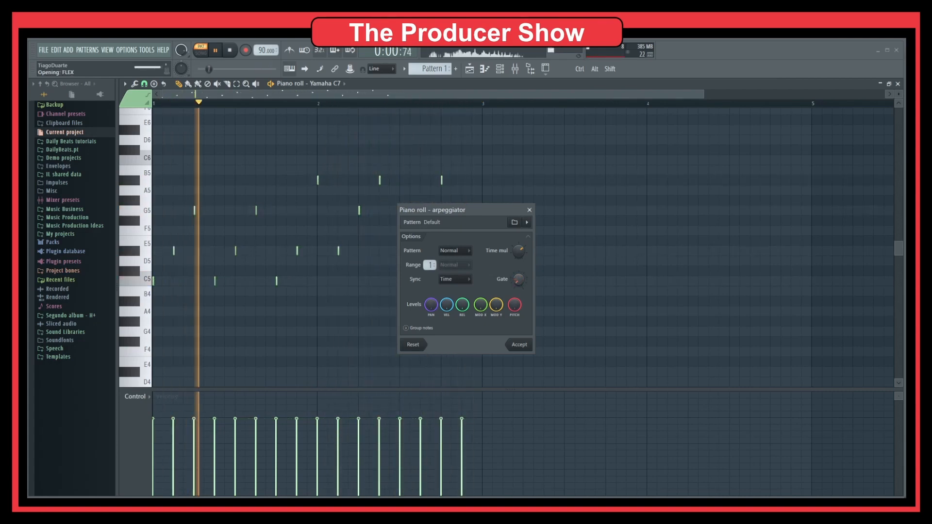
pyautogui.moveTo(518, 251)
pyautogui.mouseDown()
pyautogui.moveTo(519, 230)
pyautogui.moveTo(519, 279)
pyautogui.moveTo(519, 257)
pyautogui.mouseUp()
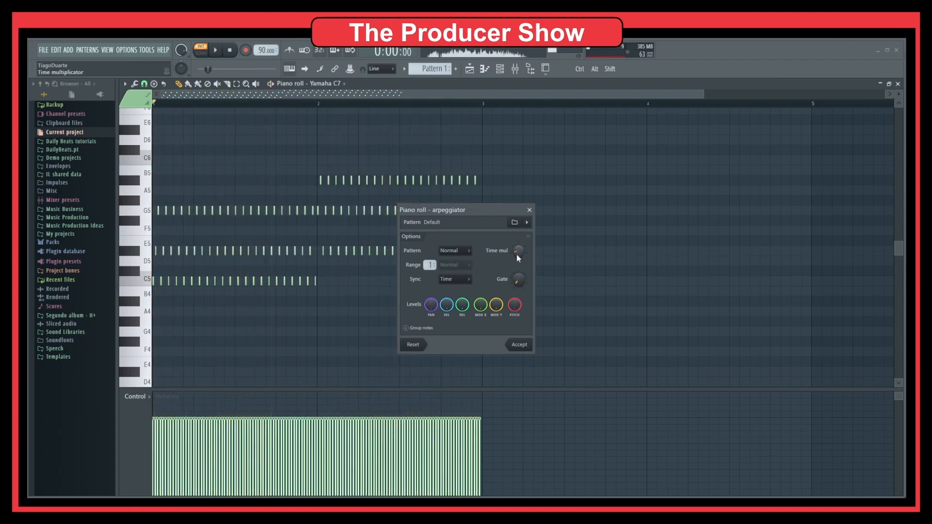
pyautogui.press('space')
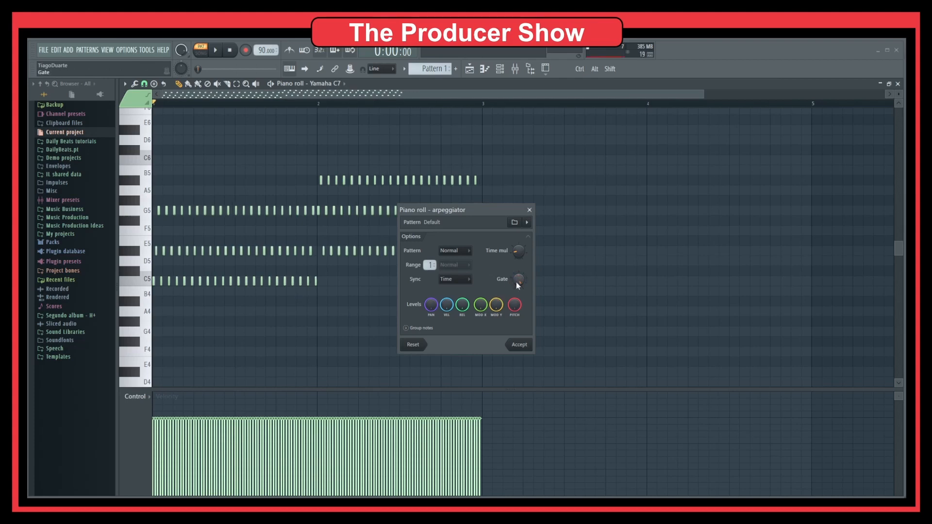
pyautogui.scroll(3, 519, 252)
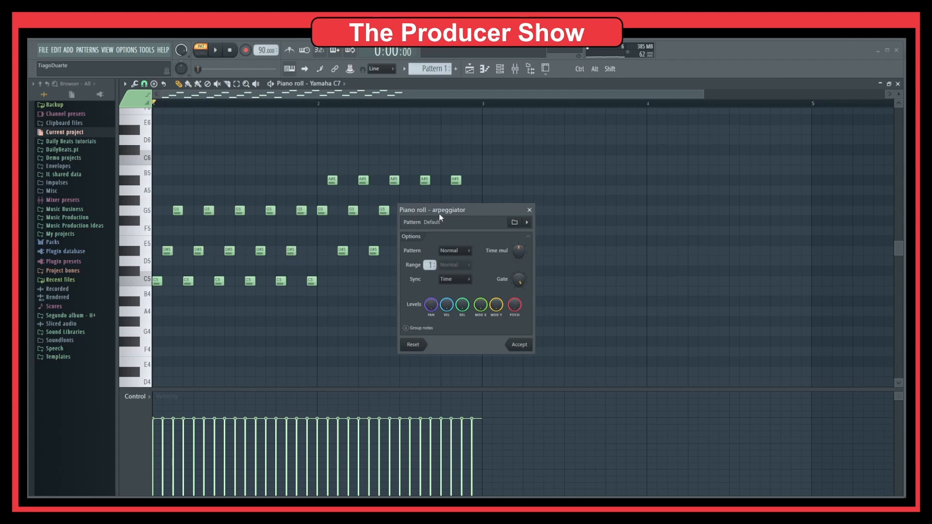
# Step: Try the Trance arpeggiator preset with a shorter gate, play it, and close the arpeggiator without accepting
pyautogui.click(527, 223)
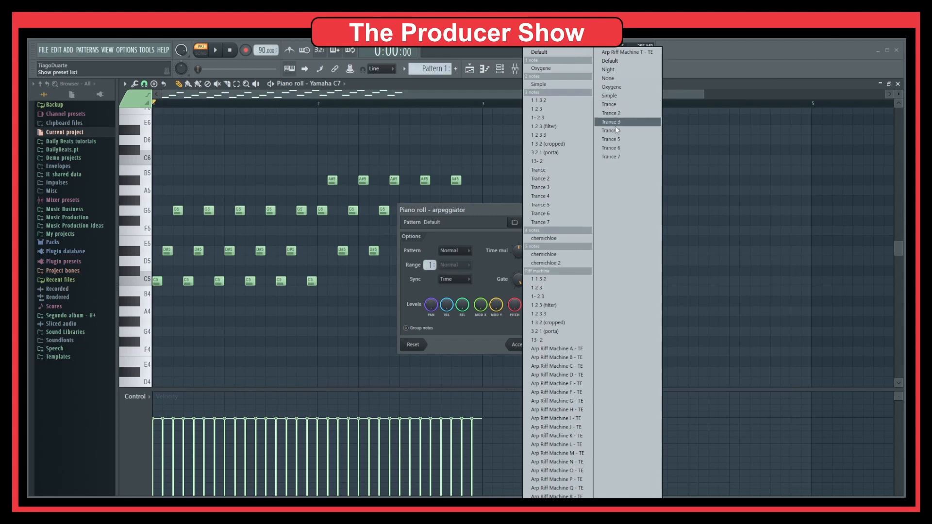
pyautogui.click(616, 106)
pyautogui.press('space')
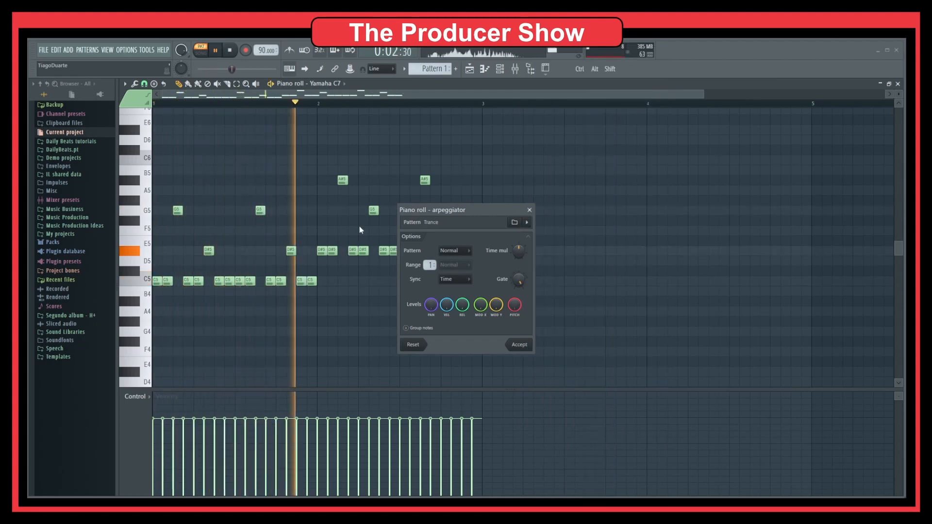
pyautogui.moveTo(522, 252); pyautogui.dragTo(520, 317)
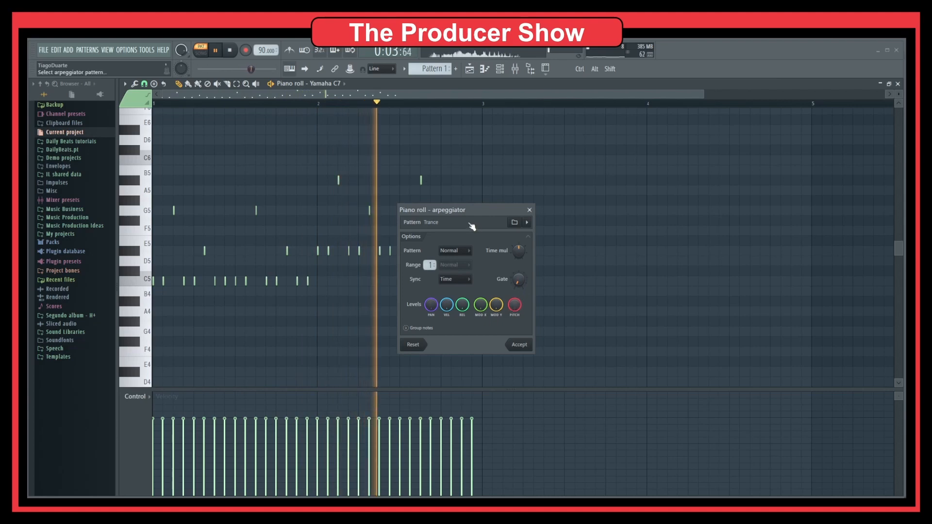
pyautogui.press('space')
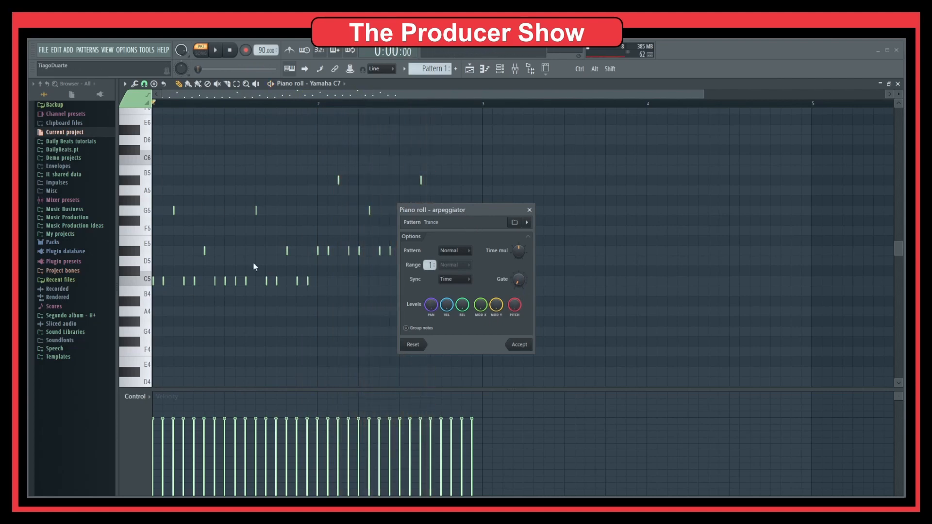
pyautogui.click(530, 210)
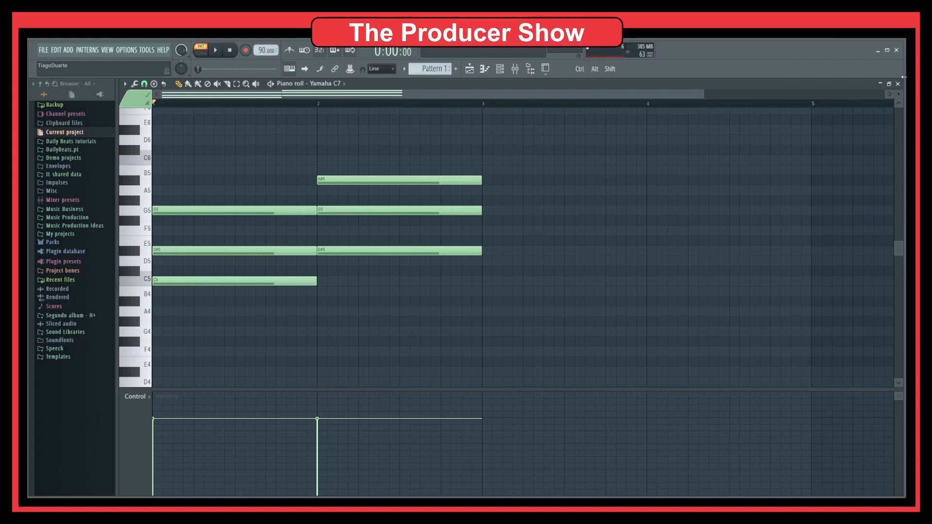
# Step: Delete the three-note chords in bars 2 and 1, and close the piano roll
pyautogui.rightClick(413, 180)
pyautogui.rightClick(396, 210)
pyautogui.rightClick(384, 251)
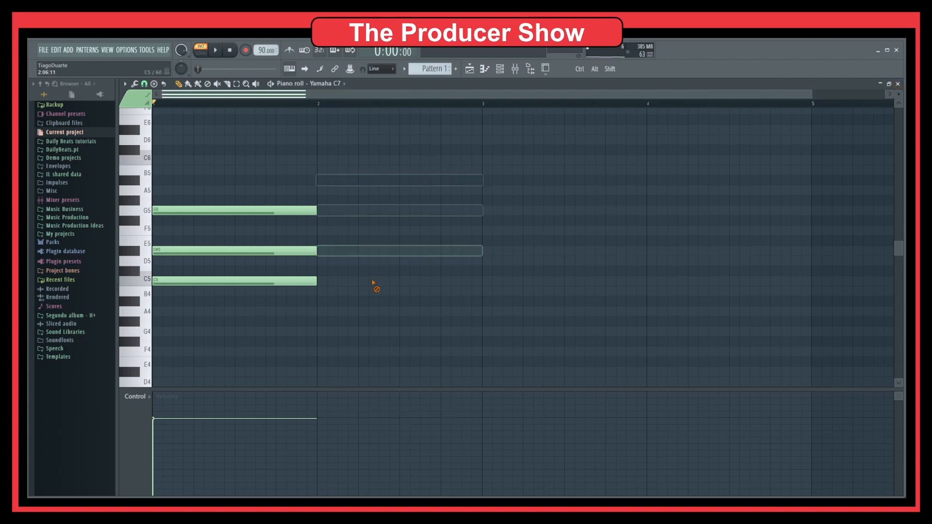
pyautogui.rightClick(296, 210)
pyautogui.rightClick(291, 251)
pyautogui.rightClick(287, 281)
pyautogui.click(897, 84)
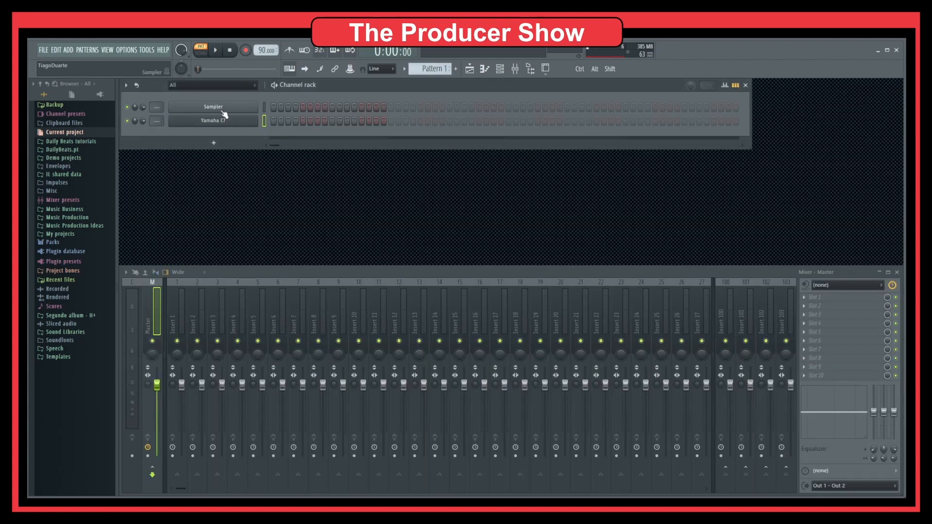
# Step: In the Yamaha C7 channel's miscellaneous functions, set the arpeggiator direction to up and its range to 3, auditioning C5
pyautogui.click(208, 121)
pyautogui.click(133, 124)
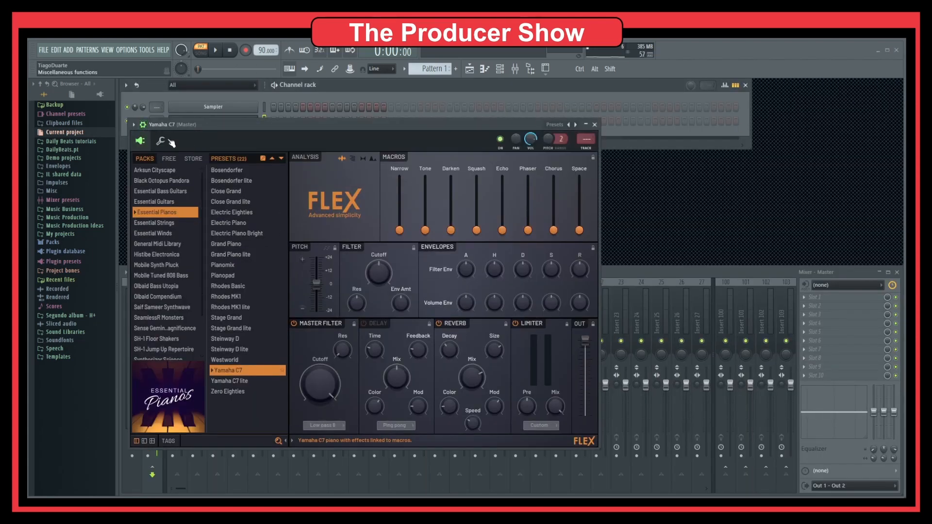
pyautogui.click(160, 141)
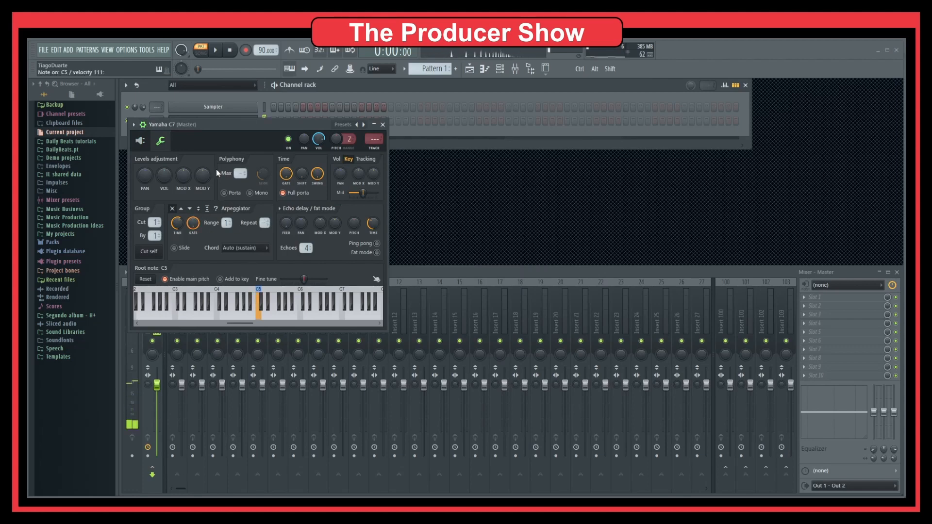
pyautogui.click(184, 209)
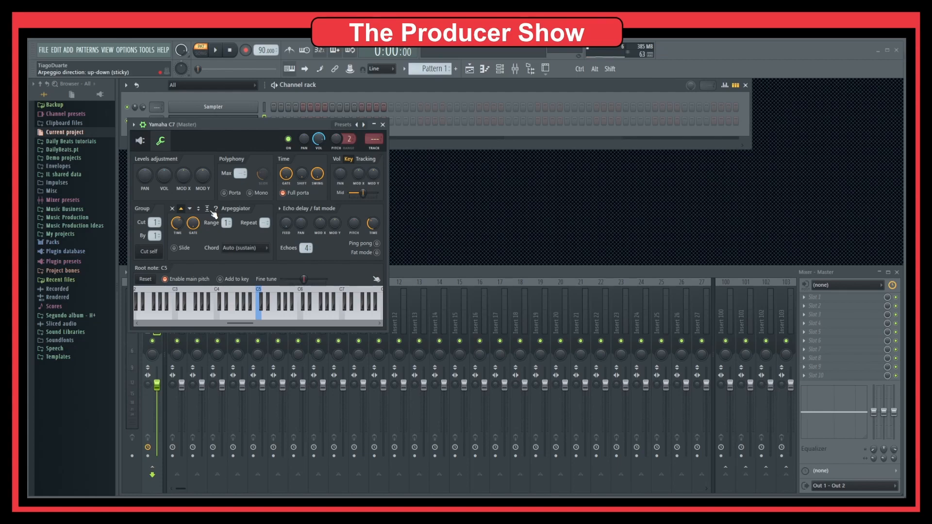
pyautogui.click(262, 318)
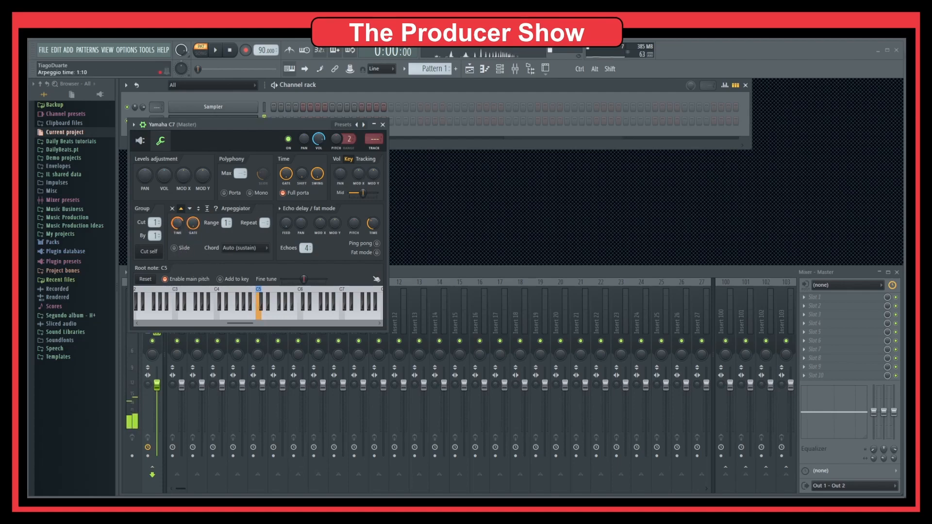
pyautogui.moveTo(224, 223); pyautogui.dragTo(224, 219)
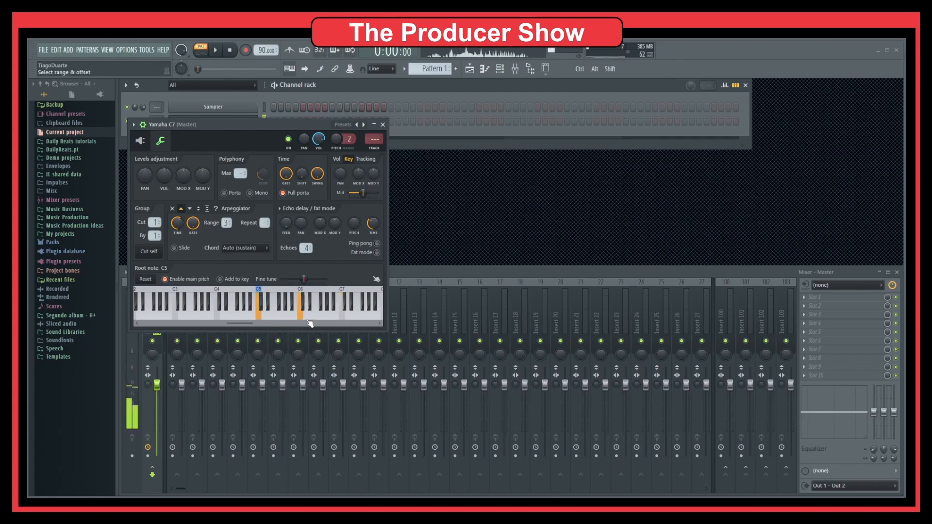
# Step: Try the Major and Minor Melodic scales as the arpeggiator's chord, auditioning them on the preview keyboard
pyautogui.click(258, 248)
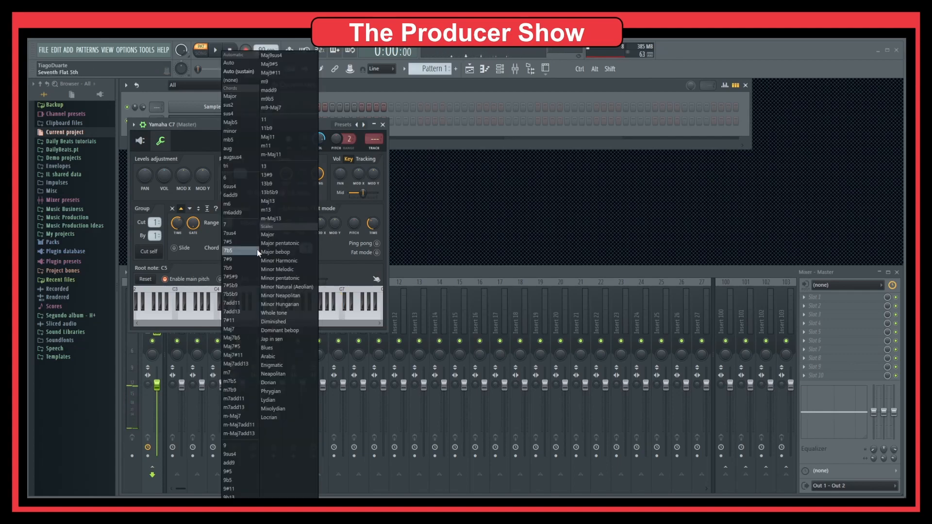
pyautogui.click(284, 235)
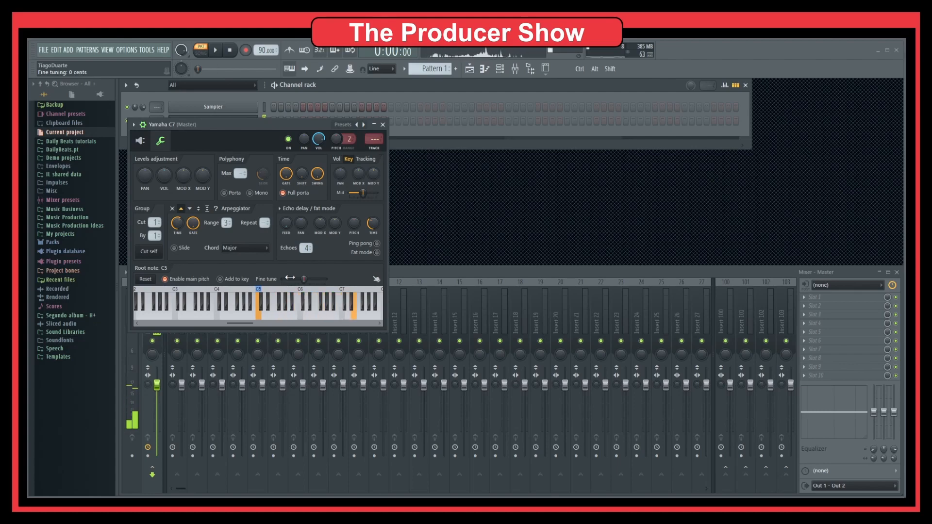
pyautogui.click(247, 249)
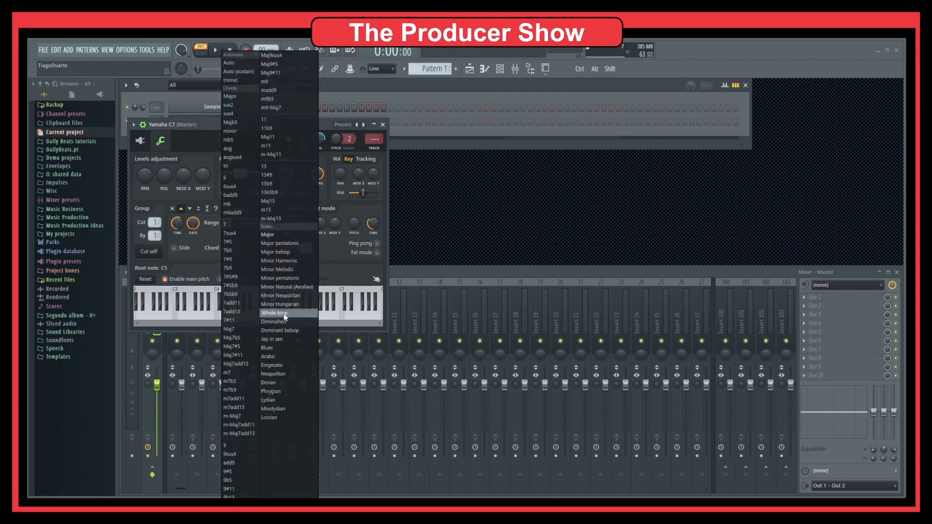
pyautogui.click(279, 269)
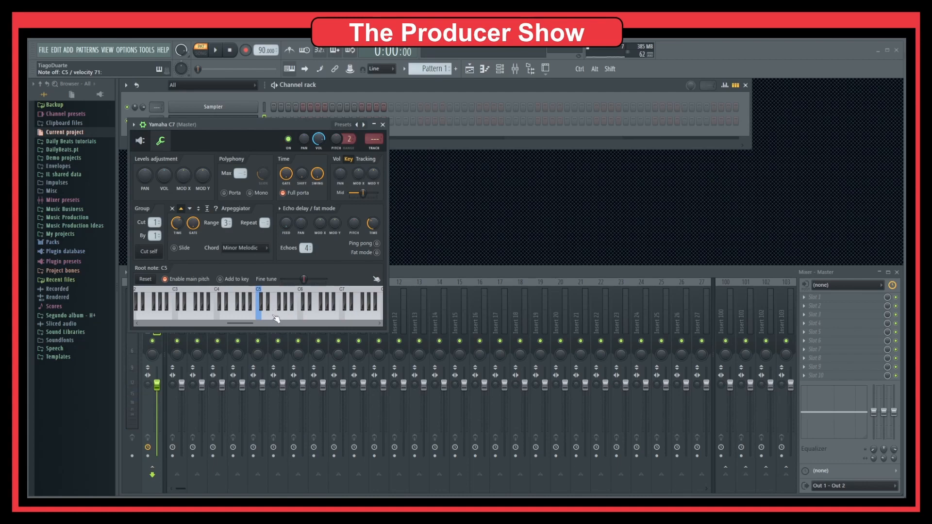
pyautogui.click(276, 318)
pyautogui.click(277, 317)
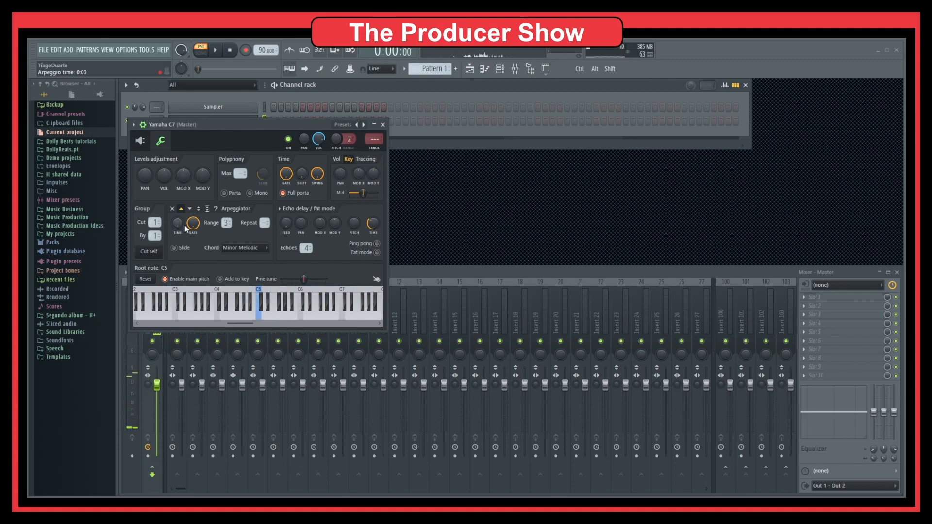
# Step: Lengthen the arpeggio time to 0:07, try the down and up-down directions, and set the range to 2
pyautogui.moveTo(177, 229); pyautogui.dragTo(178, 213)
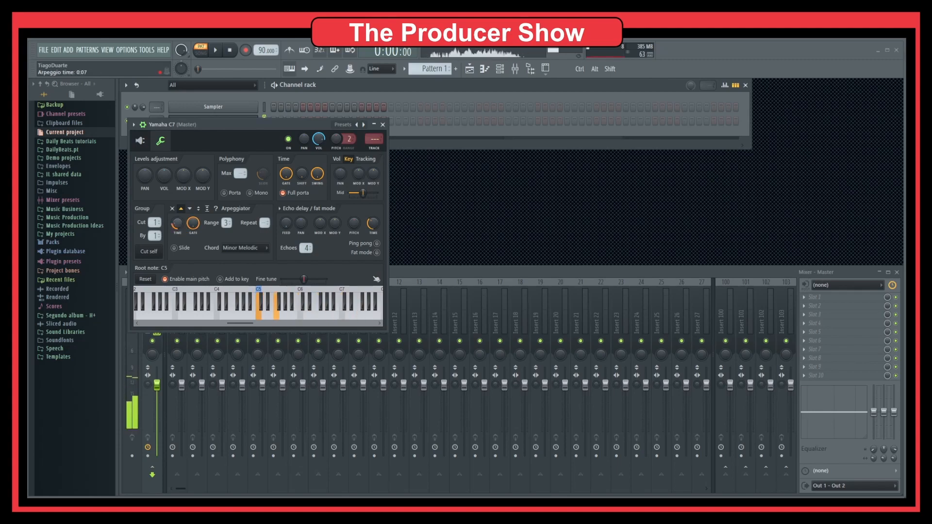
pyautogui.click(192, 209)
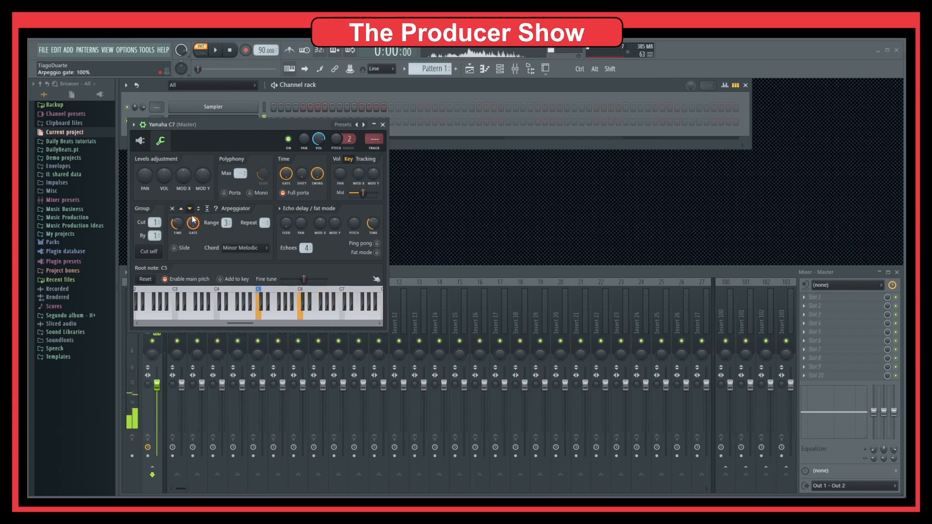
pyautogui.moveTo(228, 223); pyautogui.dragTo(229, 228)
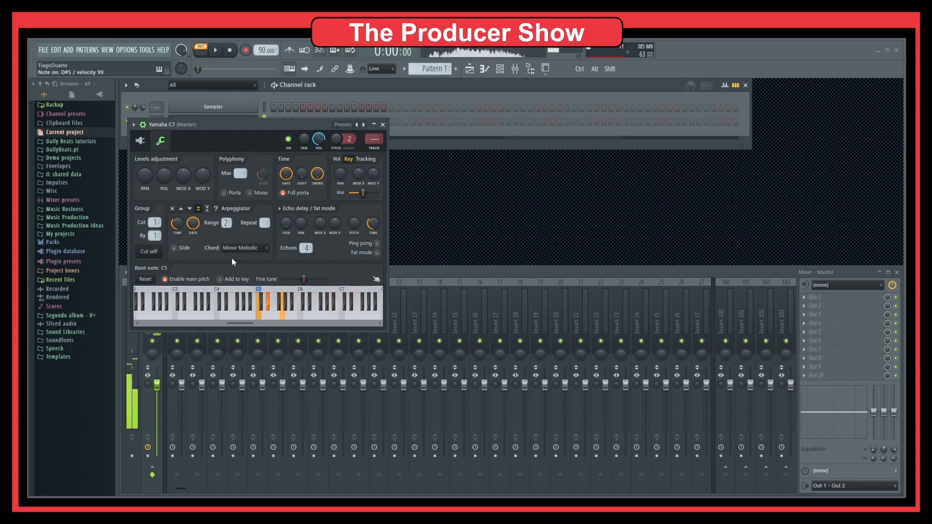
# Step: Set the arpeggiator's chord to Auto with a range of 1, audition it, and close the Yamaha C7 channel settings
pyautogui.click(248, 250)
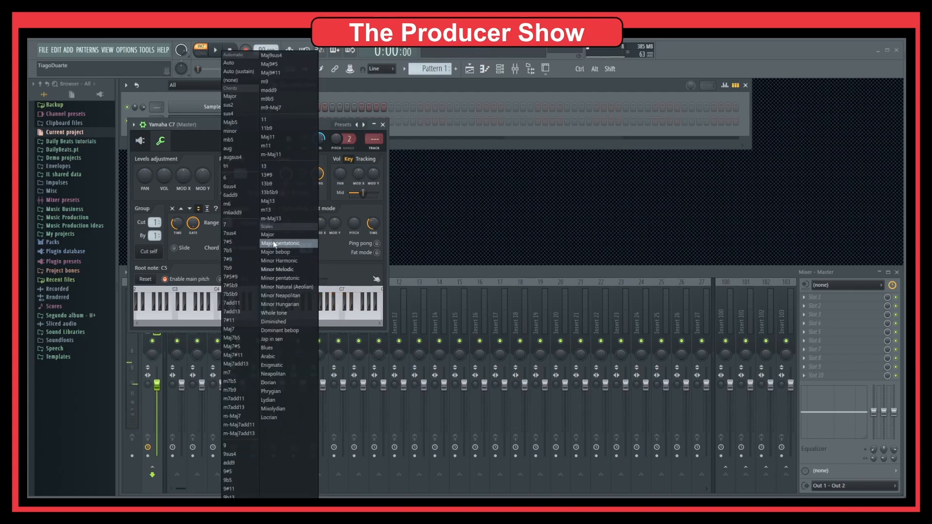
pyautogui.click(233, 63)
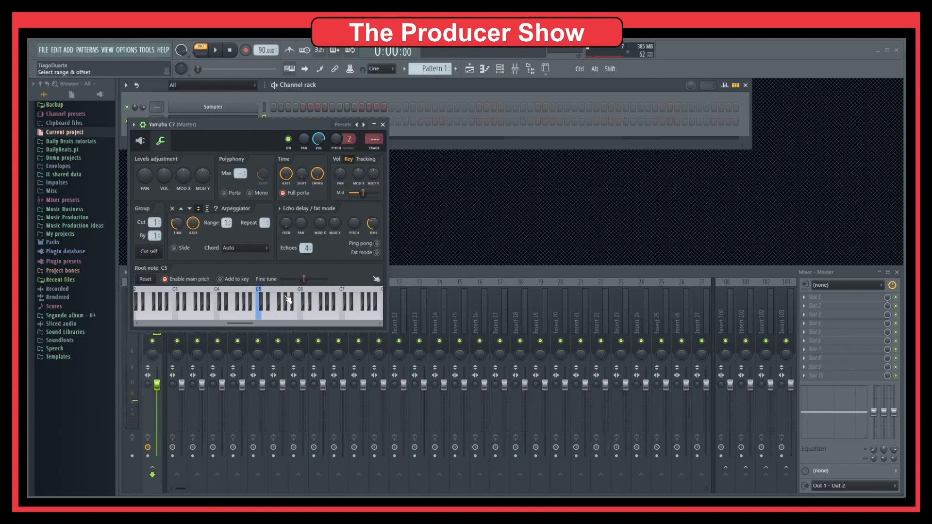
pyautogui.click(289, 299)
pyautogui.moveTo(159, 125); pyautogui.dragTo(249, 148)
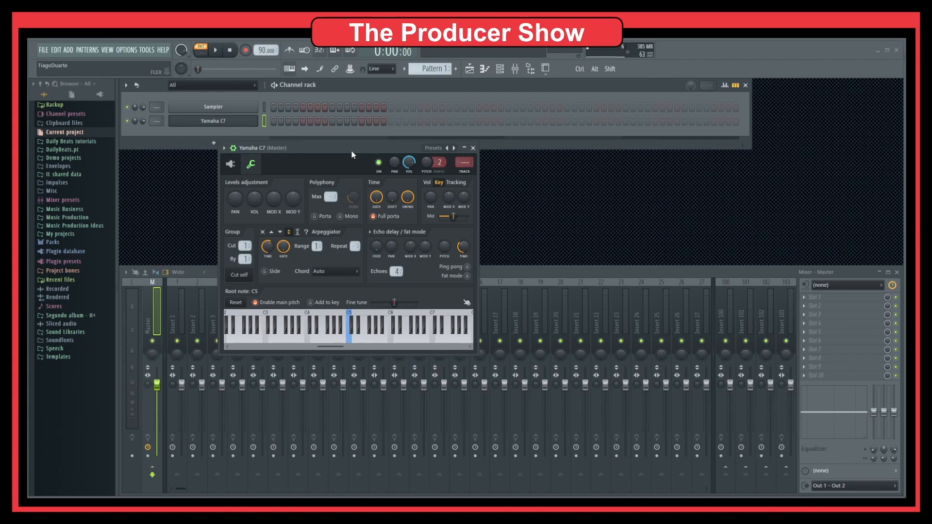
pyautogui.click(473, 148)
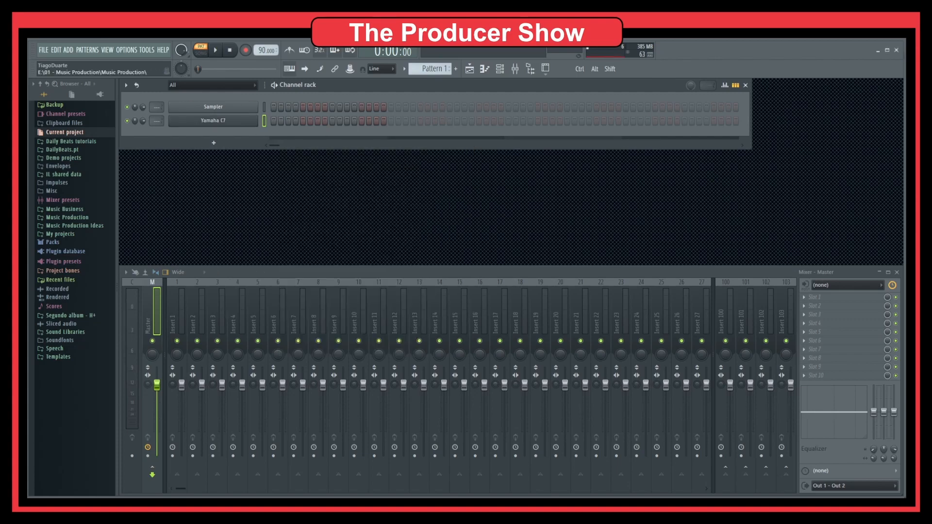